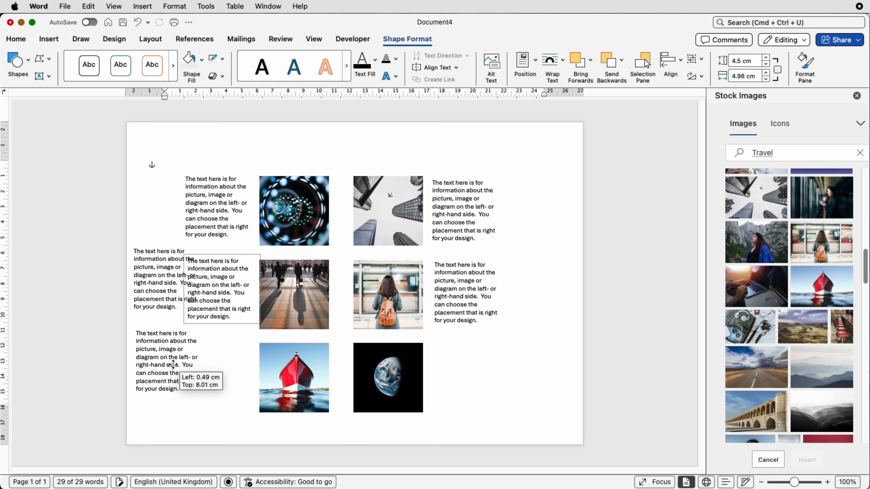
# - Paste the copied caption boxes into the lower left rows and move the overlapping one beside the boat photo
pyautogui.click(235, 364)
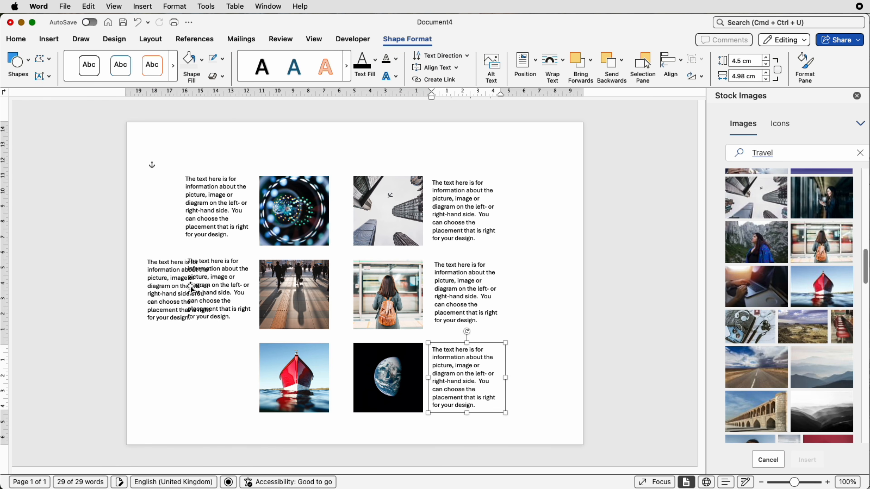
pyautogui.moveTo(179, 287); pyautogui.dragTo(214, 374)
pyautogui.click(205, 197)
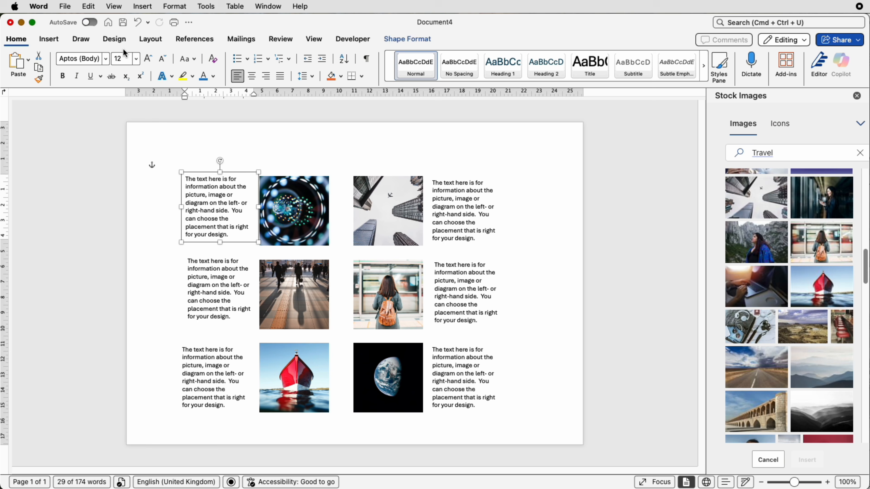
# - Right-align the text of the top, middle and bottom left-column captions
pyautogui.click(266, 76)
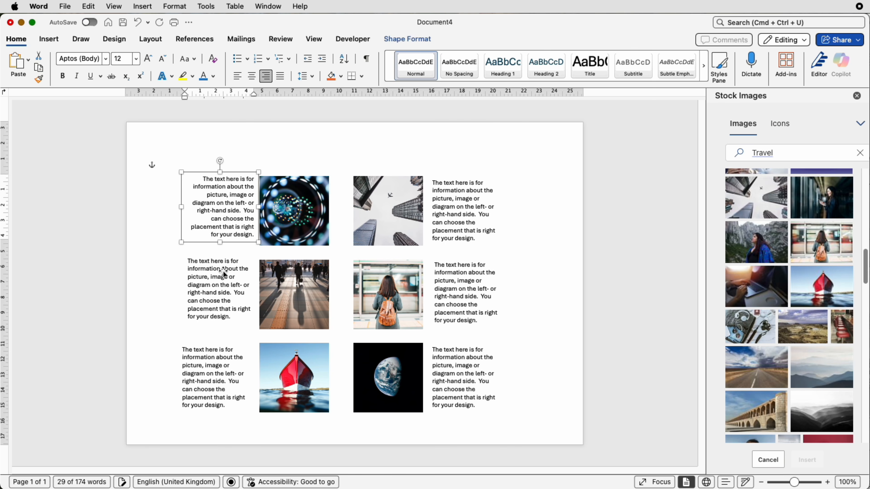
pyautogui.click(222, 271)
pyautogui.click(266, 77)
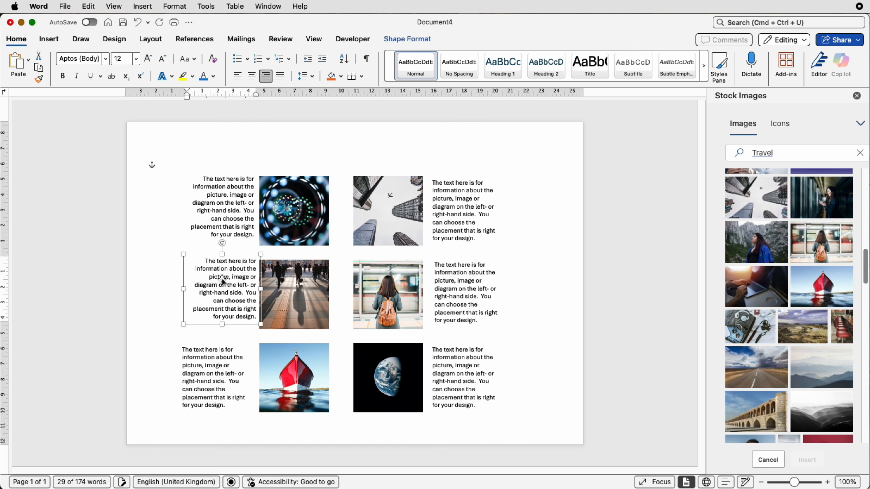
pyautogui.click(195, 361)
pyautogui.click(266, 76)
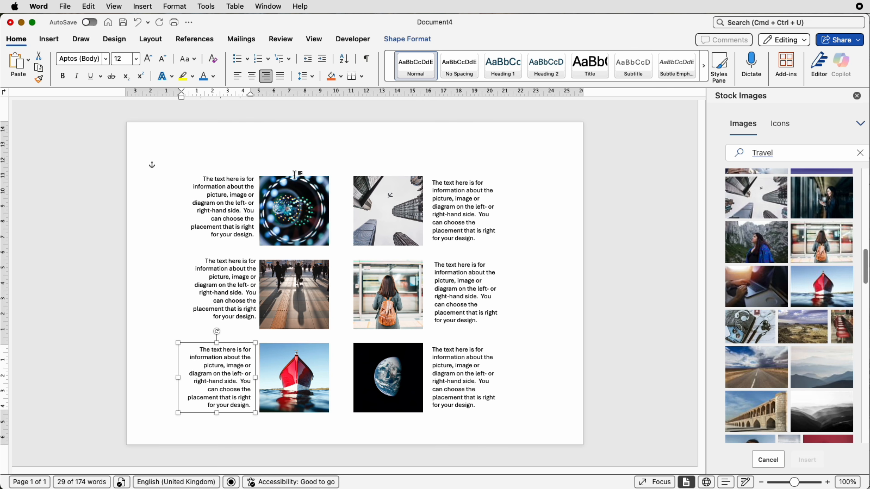
# - Nudge the top-left caption box slightly left and down
pyautogui.click(232, 207)
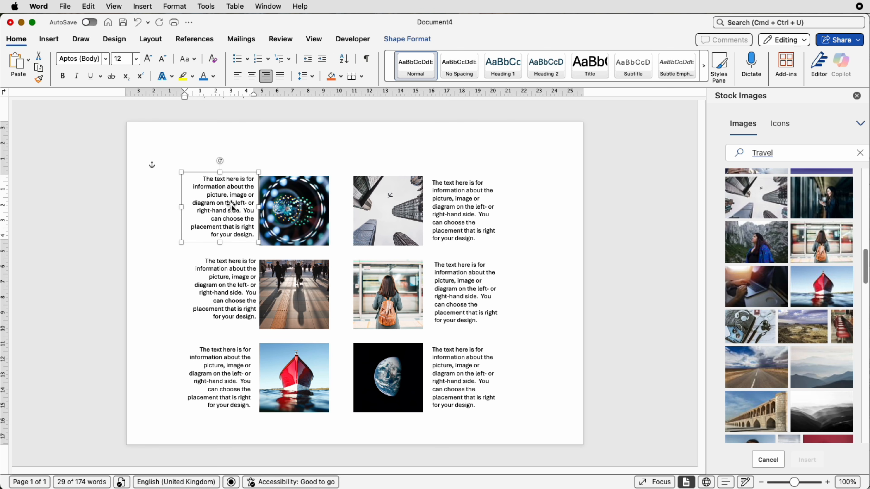
pyautogui.press('Left')
pyautogui.press('Left')
pyautogui.press('Left')
pyautogui.press('Left')
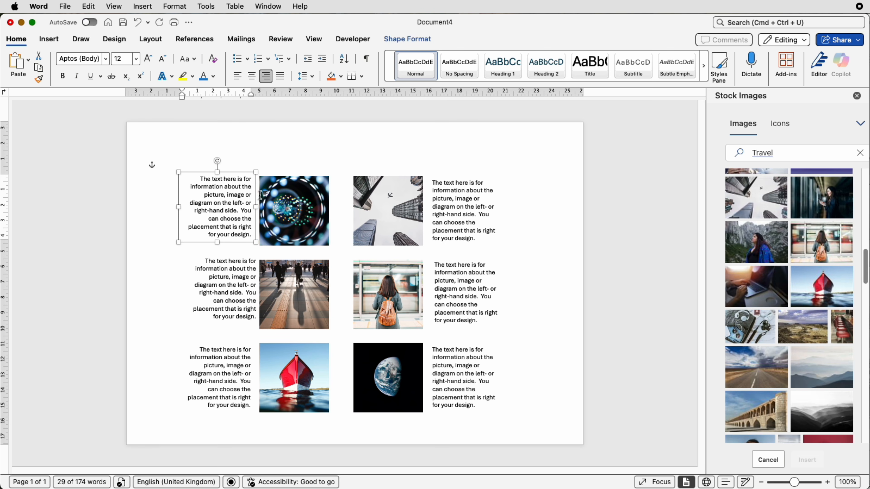
pyautogui.press('Down')
pyautogui.press('Down')
pyautogui.press('Down')
pyautogui.press('Down')
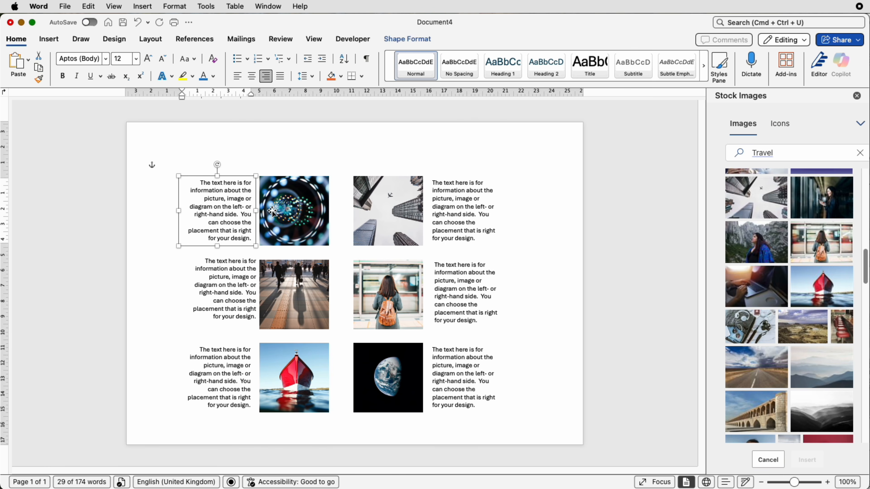
# - Middle-align the top-left caption with the photo beside it
pyautogui.keyDown('shift'); pyautogui.click(272, 212); pyautogui.keyUp('shift')
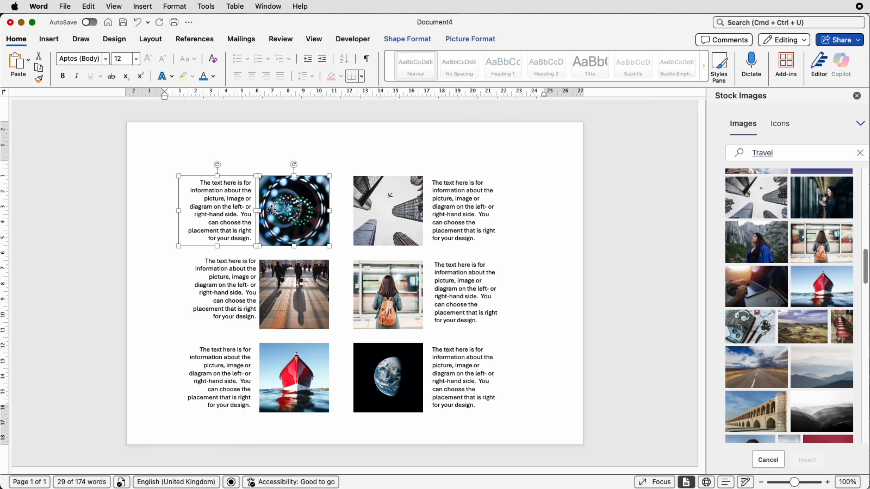
pyautogui.click(405, 40)
pyautogui.click(671, 61)
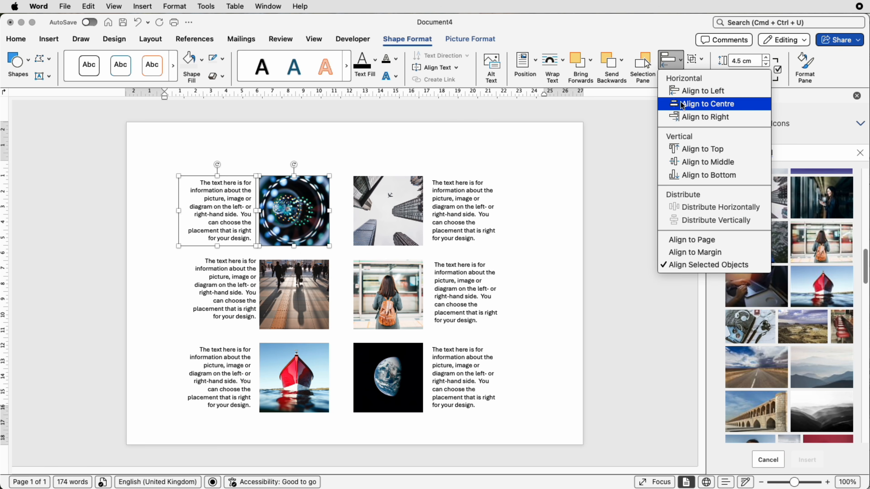
pyautogui.click(689, 163)
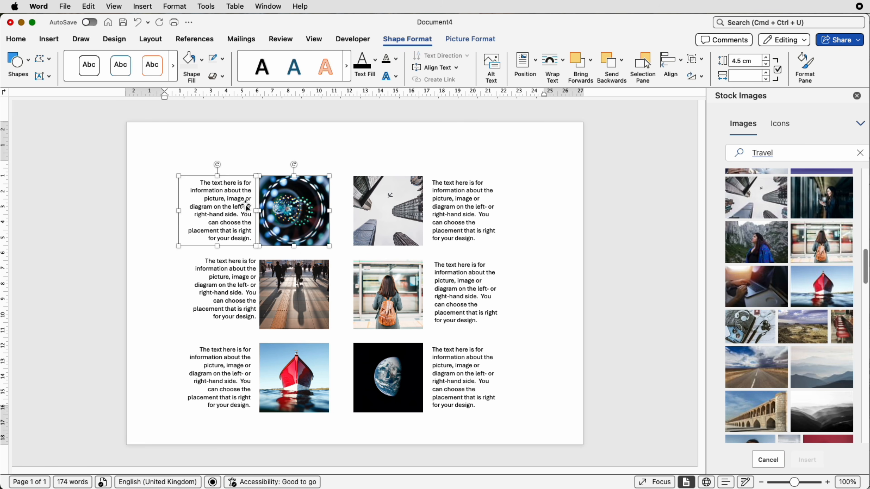
# - Middle-align the bottom-left caption with the red-boat photo
pyautogui.click(239, 398)
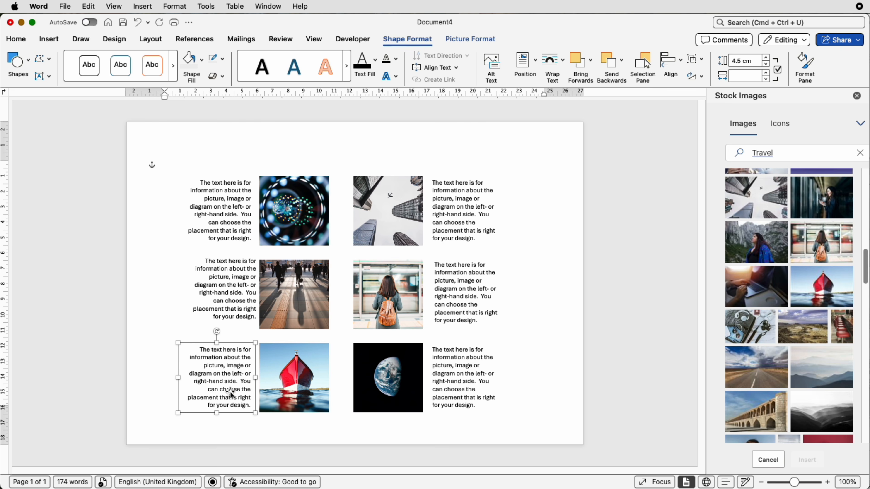
pyautogui.keyDown('shift'); pyautogui.click(289, 389); pyautogui.keyUp('shift')
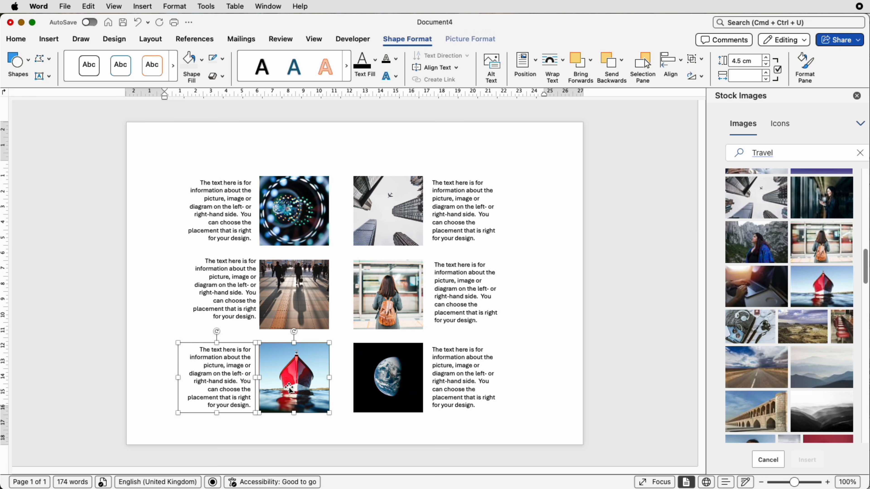
pyautogui.click(682, 60)
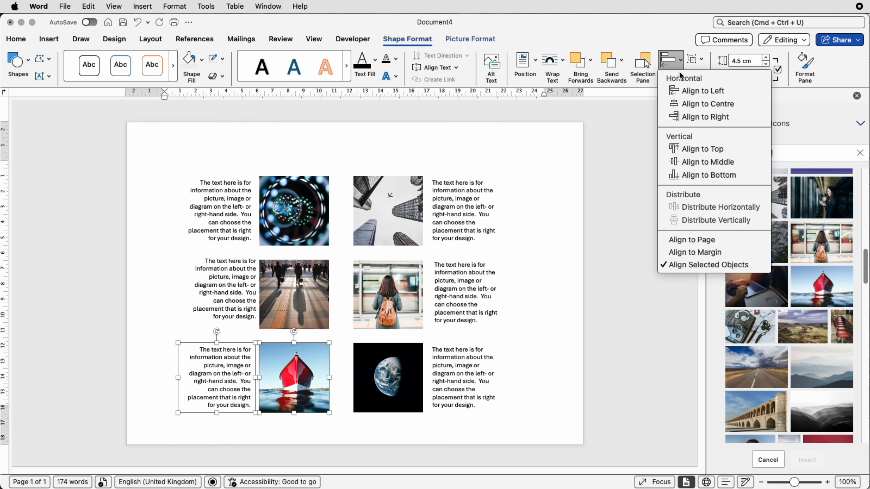
pyautogui.click(690, 163)
pyautogui.click(230, 205)
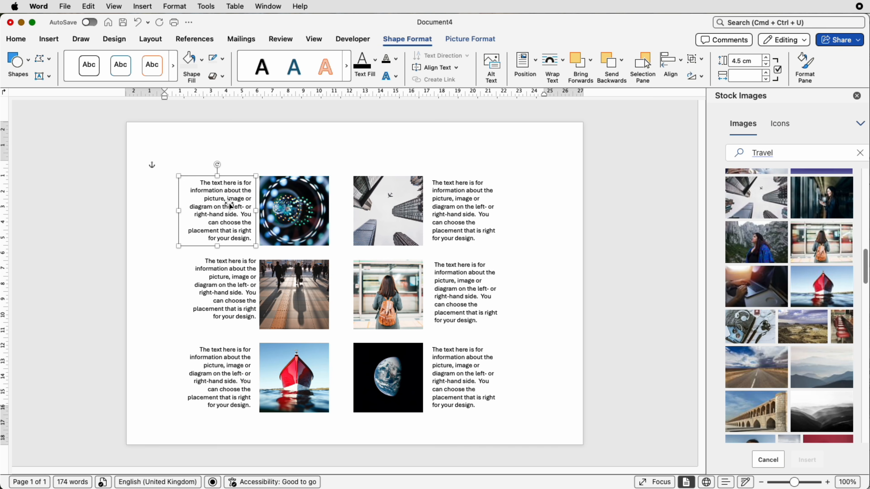
# - Distribute the three left captions vertically and align them on their centres
pyautogui.keyDown('shift'); pyautogui.click(222, 300); pyautogui.keyUp('shift')
pyautogui.keyDown('shift'); pyautogui.click(216, 366); pyautogui.keyUp('shift')
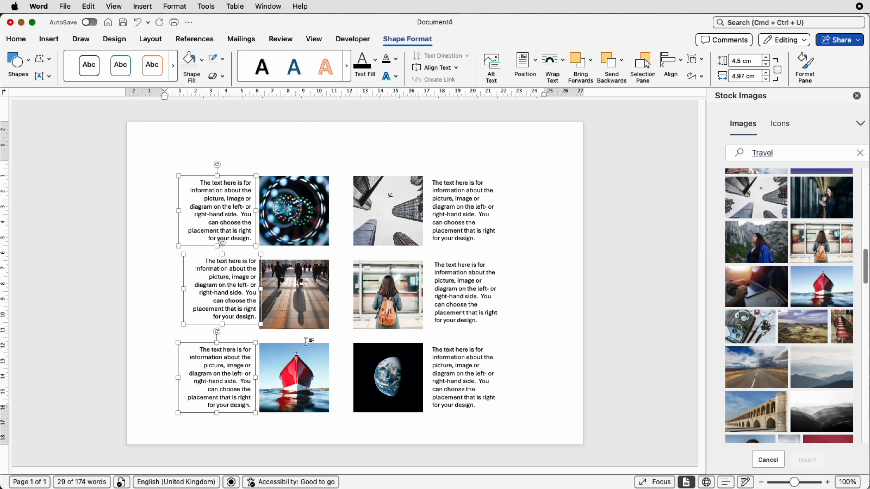
pyautogui.click(670, 61)
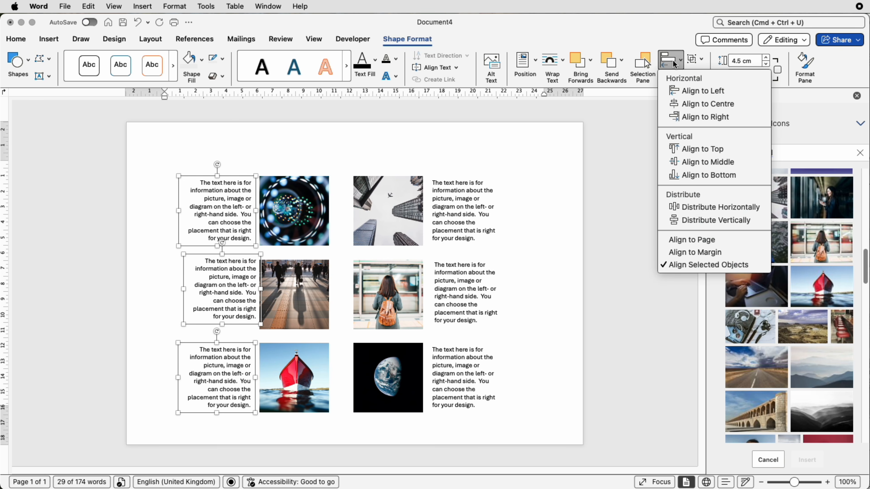
pyautogui.click(692, 225)
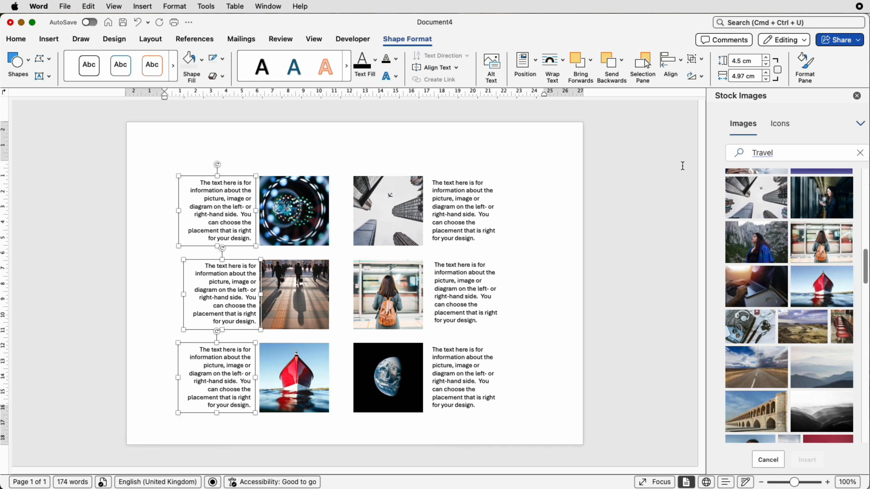
pyautogui.click(671, 61)
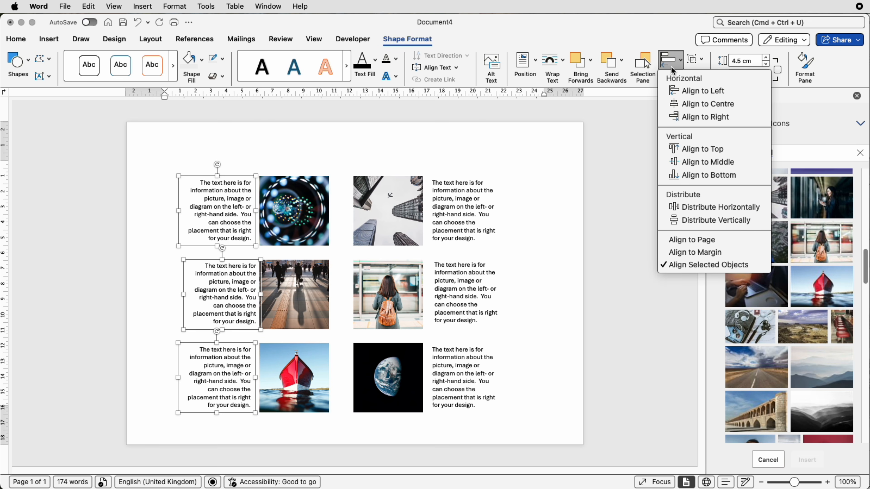
pyautogui.click(681, 106)
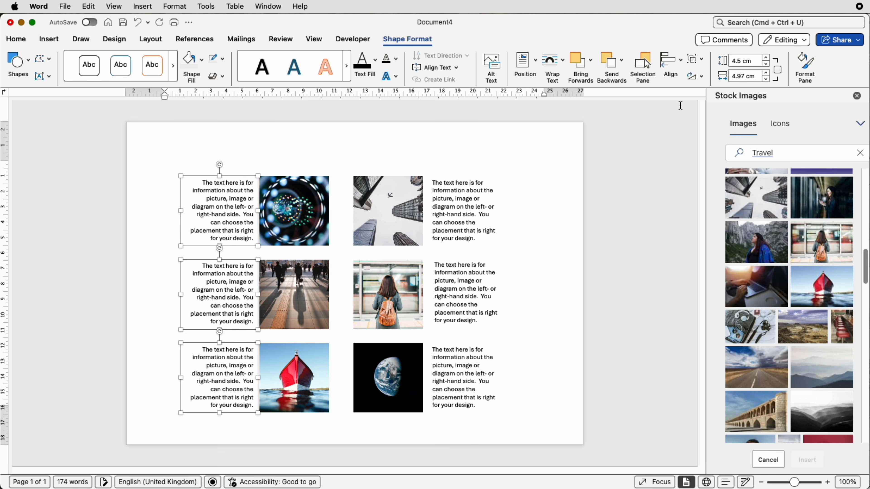
# - Group the three left captions and nudge the group slightly left
pyautogui.click(695, 59)
pyautogui.click(701, 76)
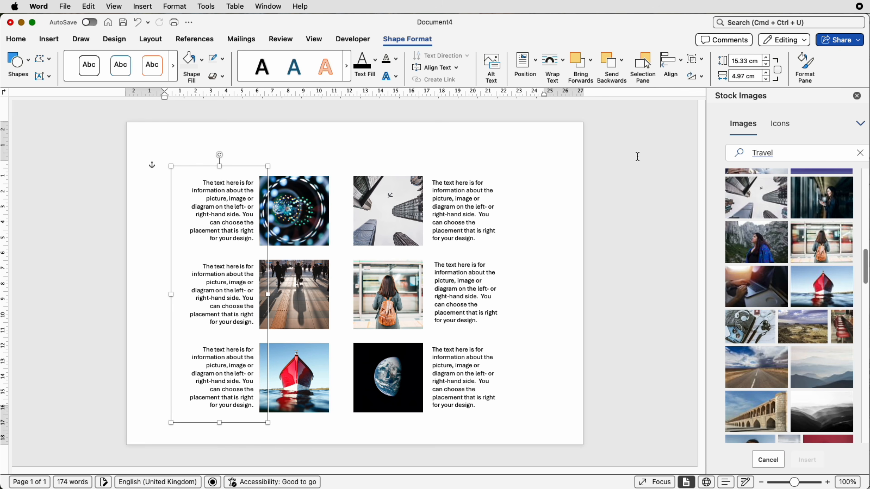
pyautogui.press('Left')
pyautogui.press('Left')
pyautogui.press('Left')
pyautogui.press('Left')
pyautogui.press('Left')
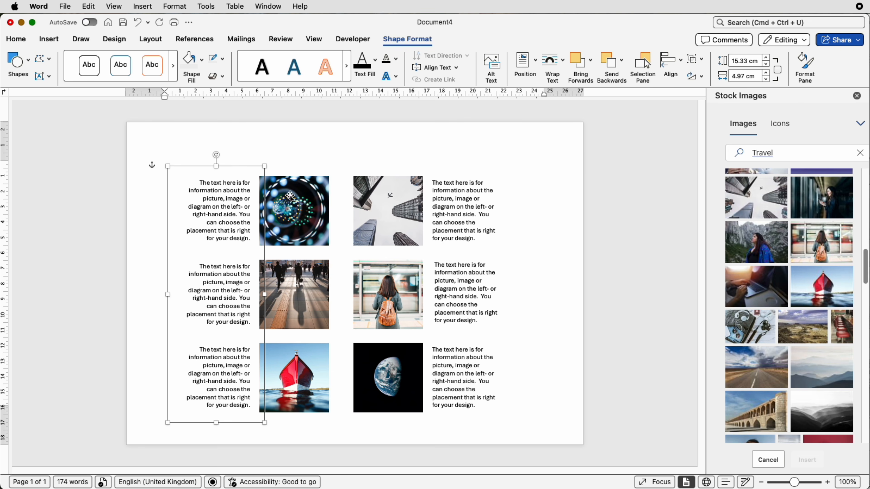
# - Distribute the top-right caption and skyscraper photo horizontally
pyautogui.click(461, 215)
pyautogui.keyDown('shift'); pyautogui.click(386, 210); pyautogui.keyUp('shift')
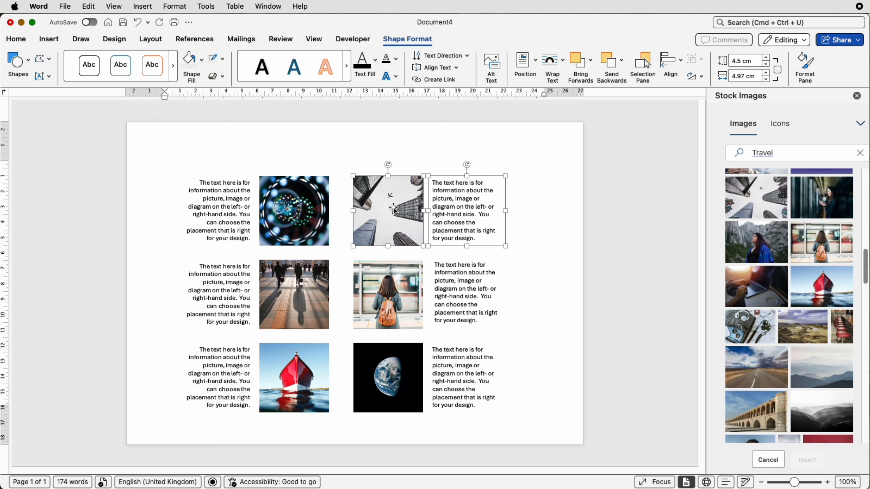
pyautogui.click(670, 70)
pyautogui.click(675, 202)
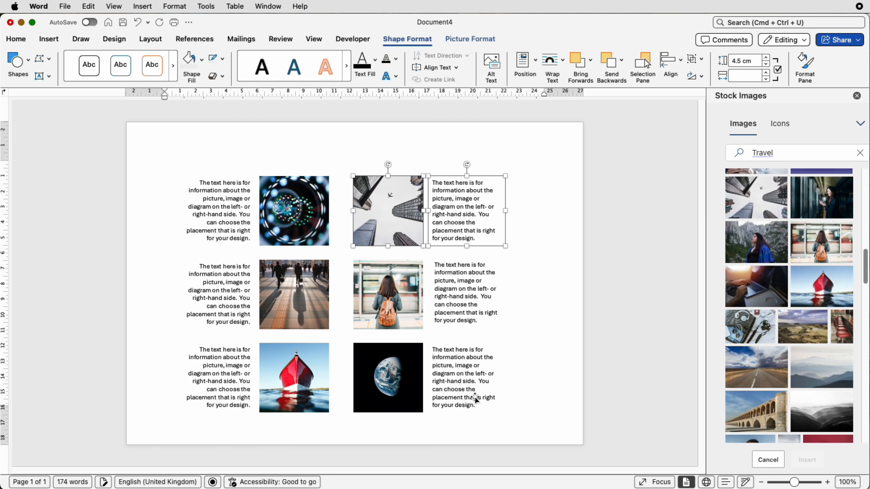
# - Middle-align the bottom-right caption with the Earth photo
pyautogui.click(476, 399)
pyautogui.keyDown('shift'); pyautogui.click(387, 377); pyautogui.keyUp('shift')
pyautogui.click(671, 65)
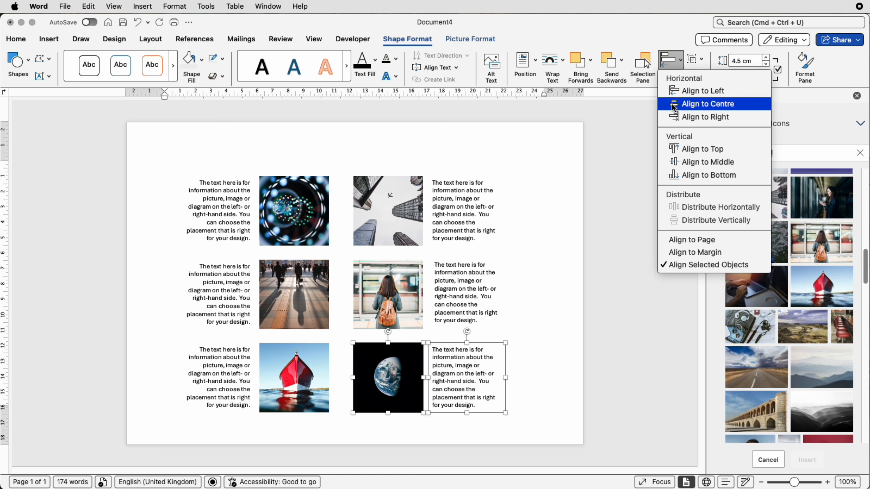
pyautogui.click(679, 163)
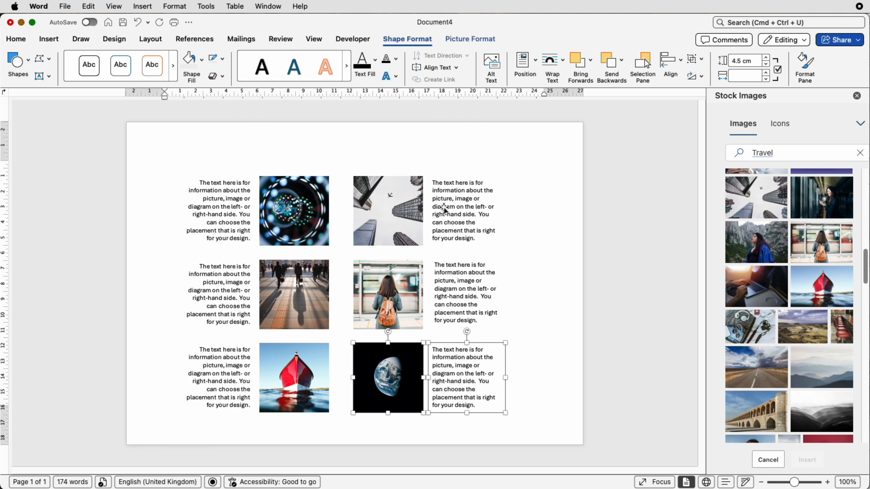
# - Select the top, middle and bottom right-hand captions together
pyautogui.click(452, 228)
pyautogui.keyDown('shift'); pyautogui.click(450, 274); pyautogui.keyUp('shift')
pyautogui.keyDown('shift'); pyautogui.click(454, 374); pyautogui.keyUp('shift')
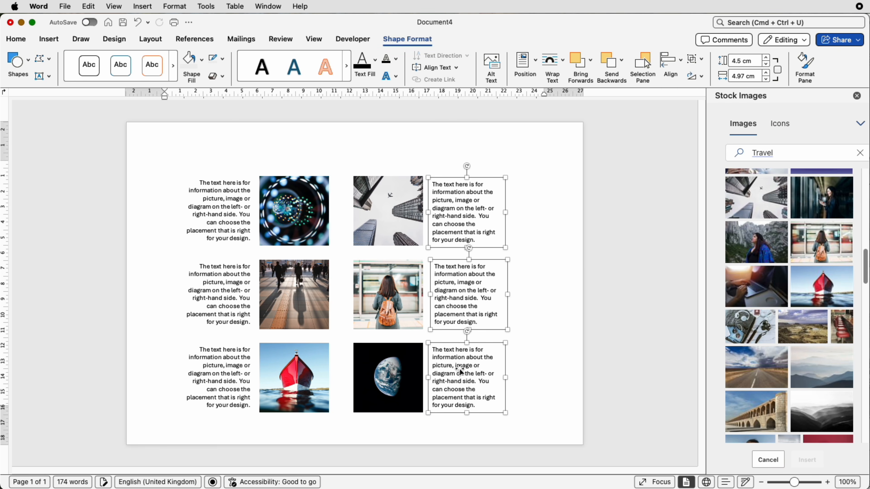
# - Undo the last change, then distribute the three right captions vertically and centre them
pyautogui.press('super+z')
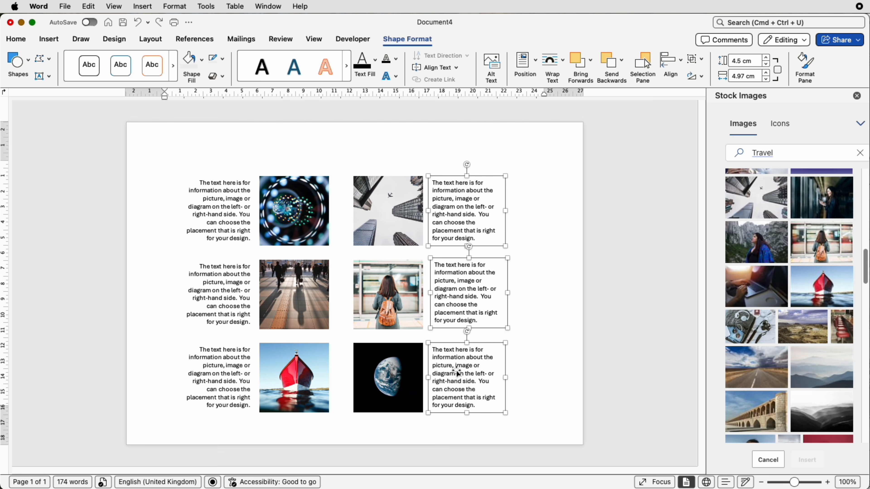
pyautogui.click(670, 64)
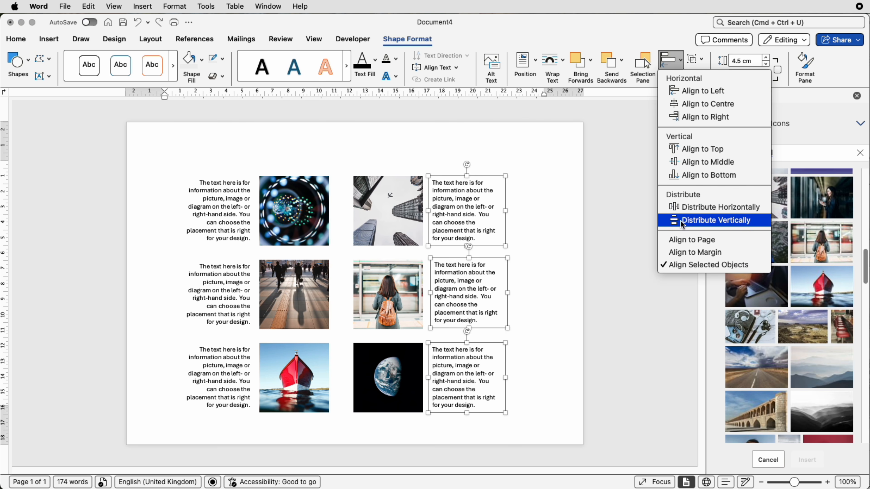
pyautogui.click(681, 221)
pyautogui.click(670, 63)
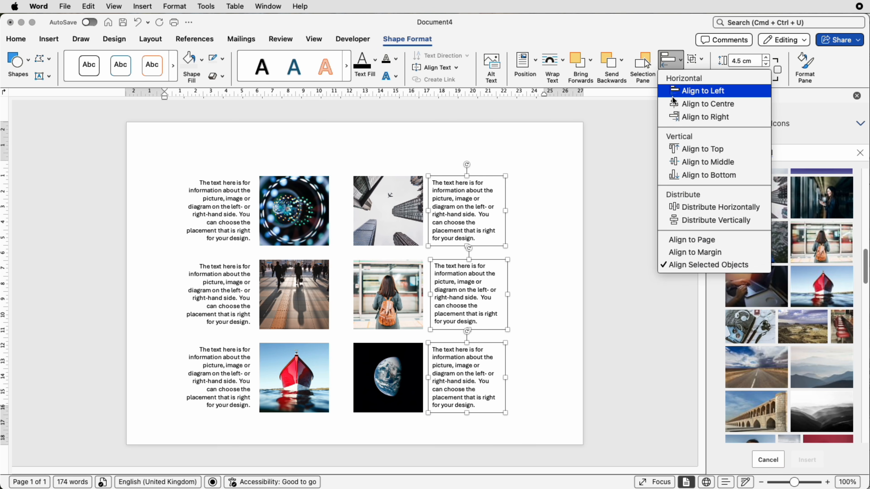
pyautogui.click(676, 104)
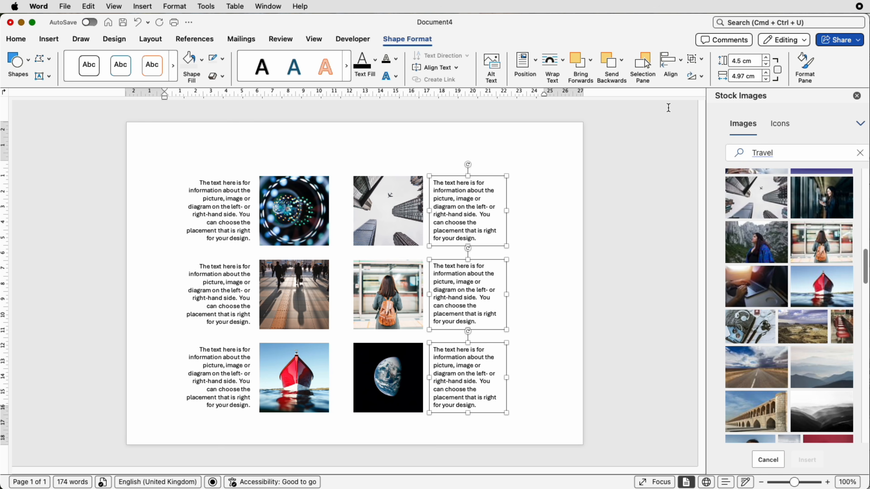
# - Group the three right captions and select both caption columns together
pyautogui.click(700, 59)
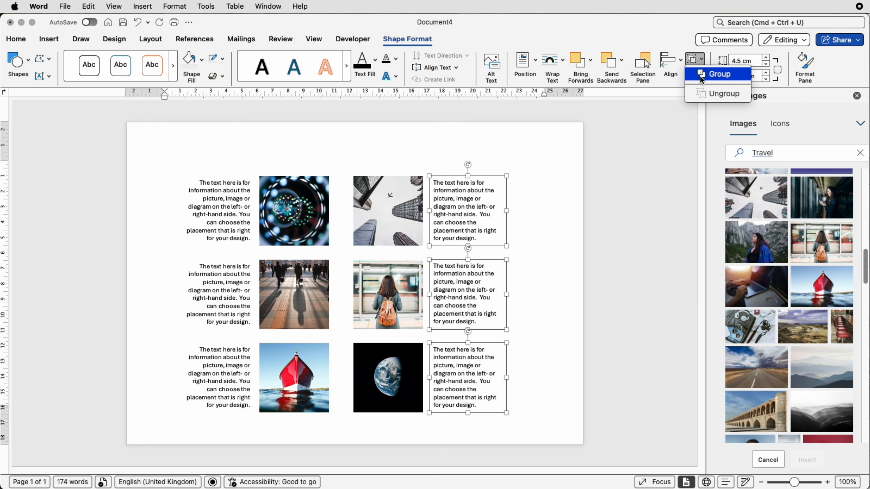
pyautogui.click(700, 76)
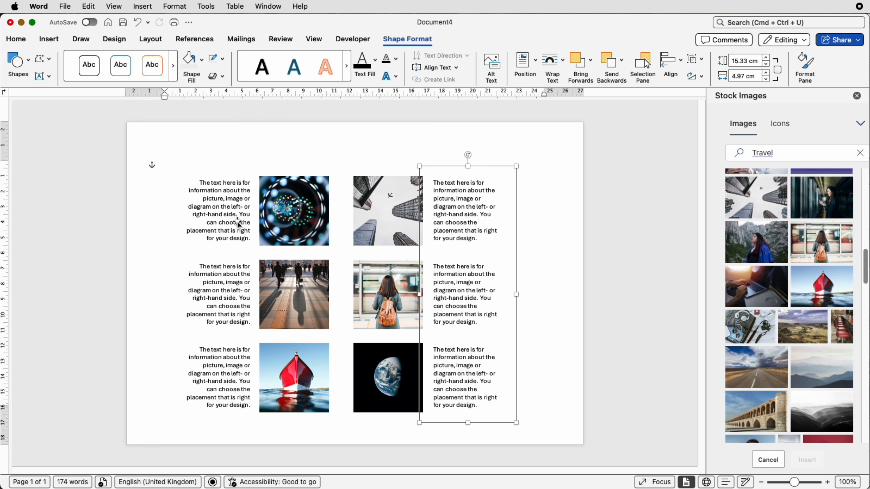
pyautogui.click(226, 231)
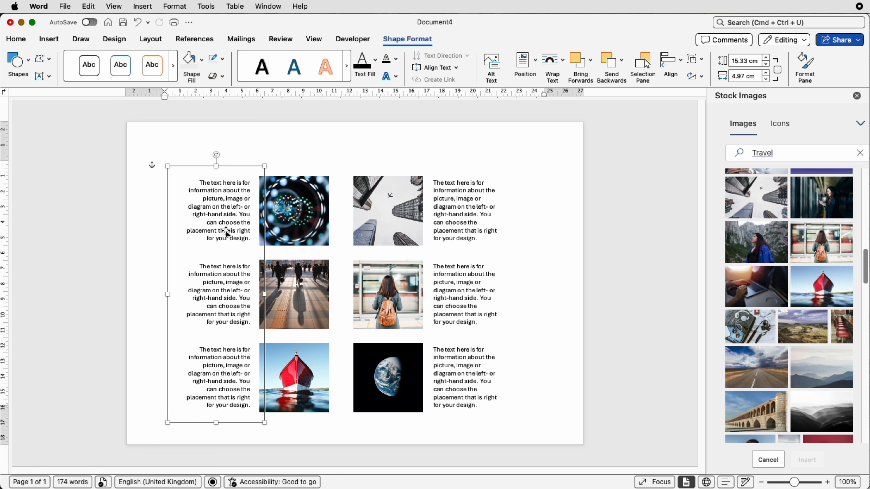
pyautogui.keyDown('shift'); pyautogui.click(471, 234); pyautogui.keyUp('shift')
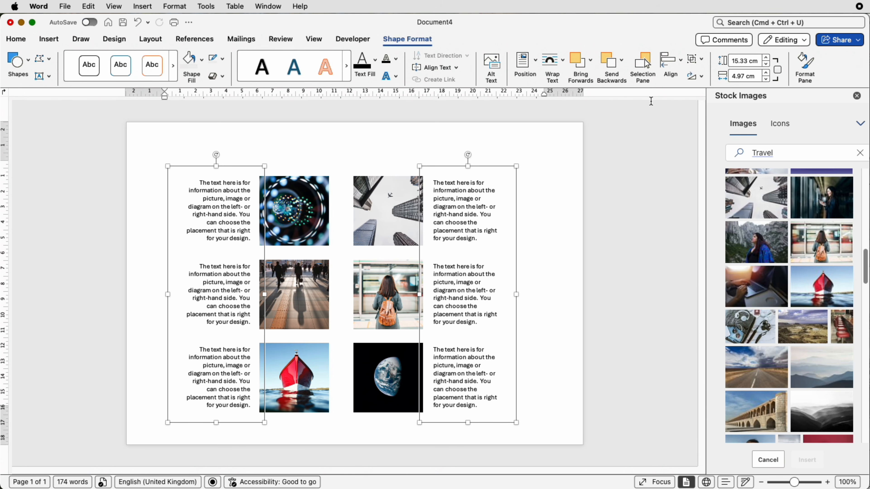
# - Group both caption columns into one object and centre it on the page
pyautogui.click(695, 59)
pyautogui.click(706, 72)
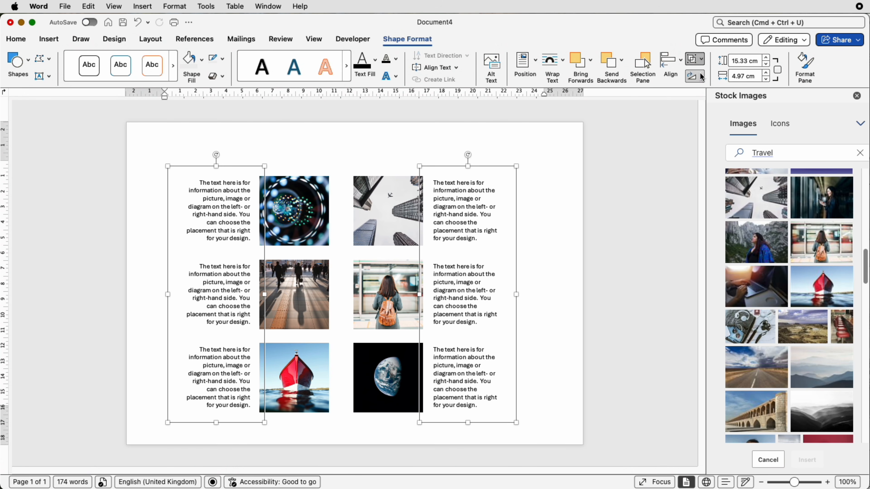
pyautogui.click(670, 63)
pyautogui.click(679, 103)
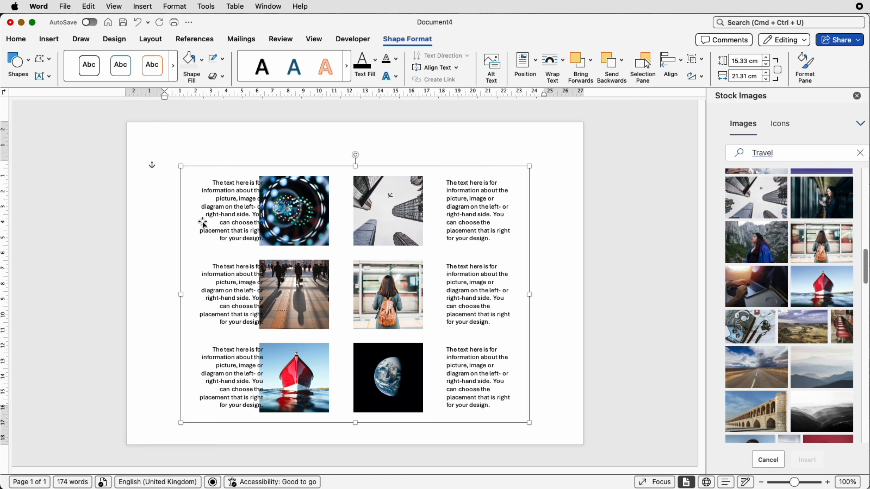
# - Group all six photos into one object and centre it horizontally on the page
pyautogui.click(296, 218)
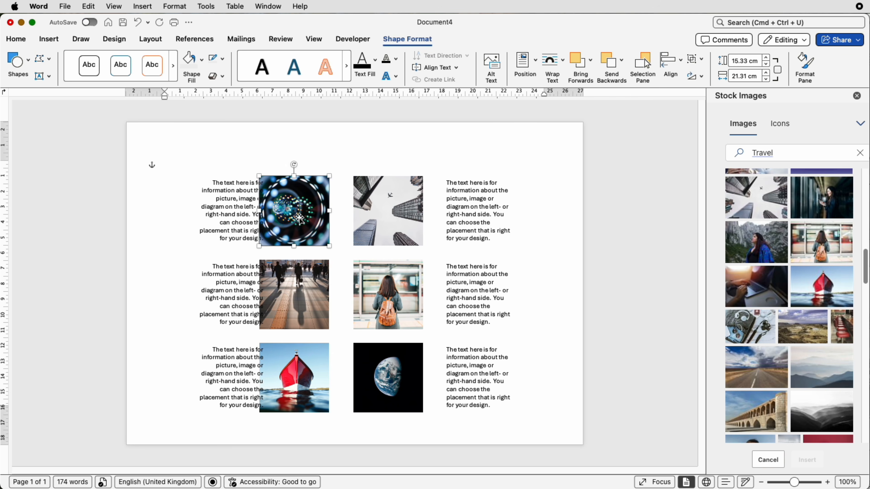
pyautogui.keyDown('shift'); pyautogui.click(363, 226); pyautogui.keyUp('shift')
pyautogui.keyDown('shift'); pyautogui.click(364, 288); pyautogui.keyUp('shift')
pyautogui.keyDown('shift'); pyautogui.click(297, 290); pyautogui.keyUp('shift')
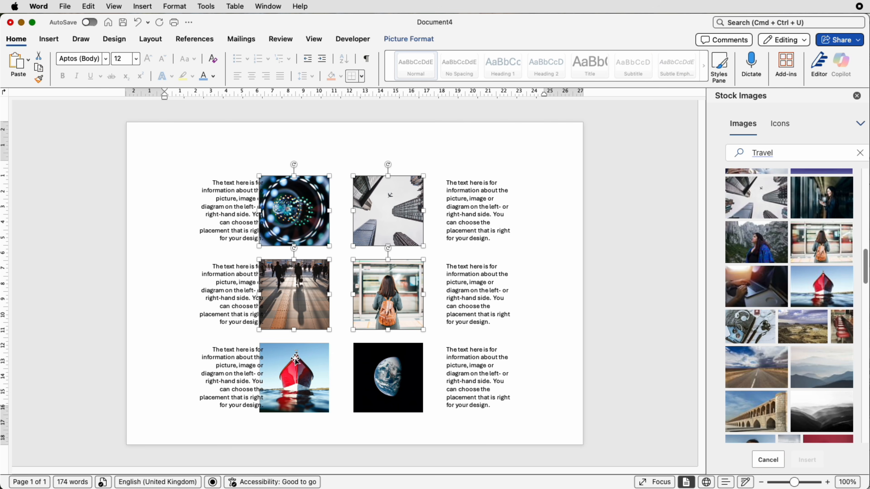
pyautogui.keyDown('shift'); pyautogui.click(296, 360); pyautogui.keyUp('shift')
pyautogui.keyDown('shift'); pyautogui.click(369, 365); pyautogui.keyUp('shift')
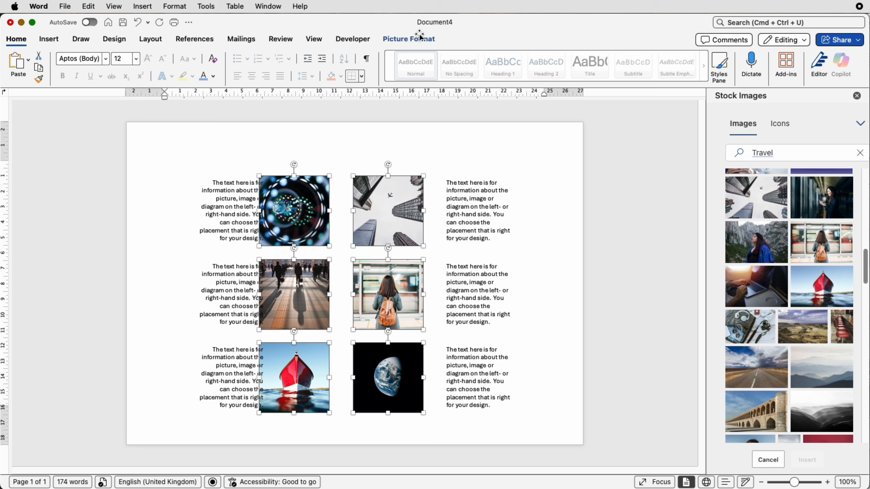
pyautogui.click(431, 42)
pyautogui.click(664, 59)
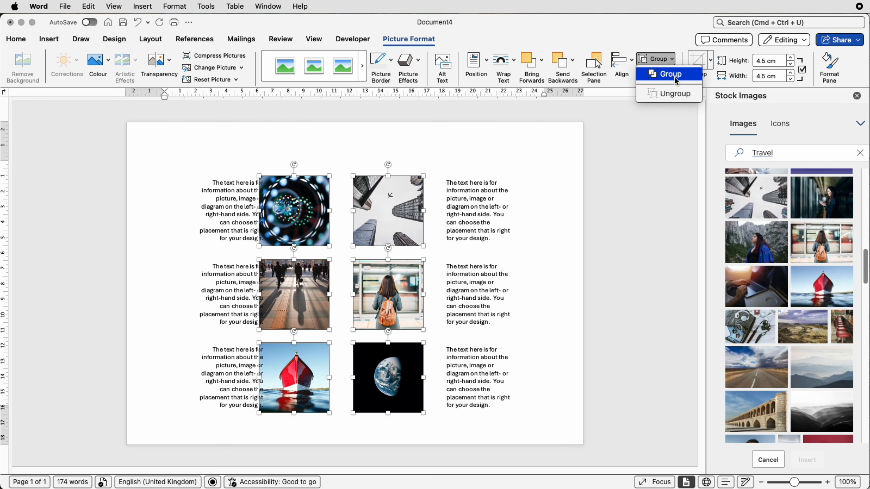
pyautogui.click(673, 77)
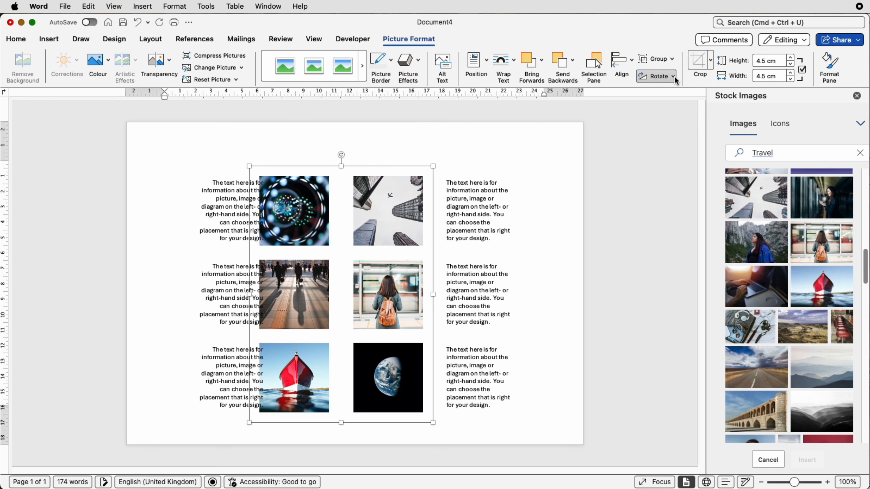
pyautogui.click(629, 63)
pyautogui.click(634, 103)
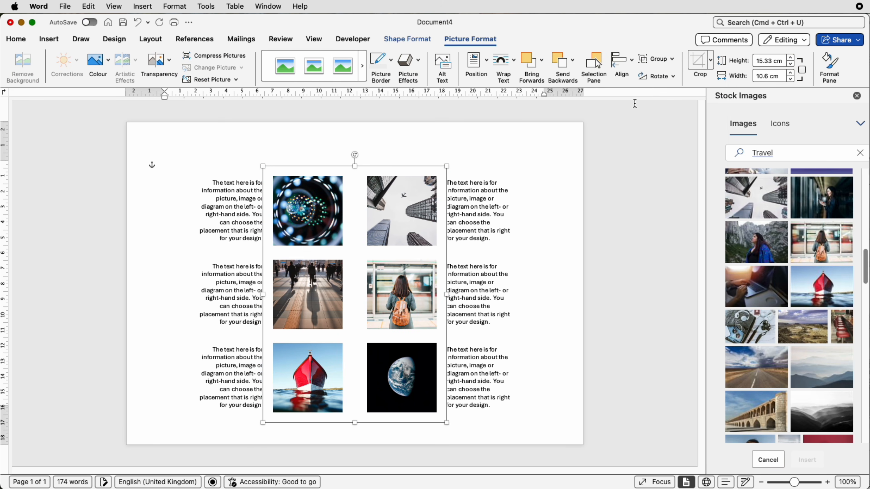
pyautogui.click(551, 185)
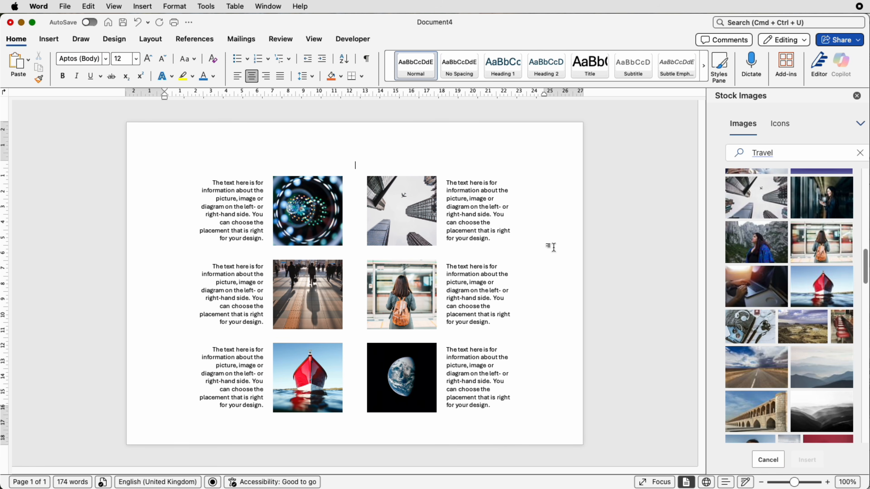
# - Group the photo grid and caption columns into one block and centre it
pyautogui.click(481, 219)
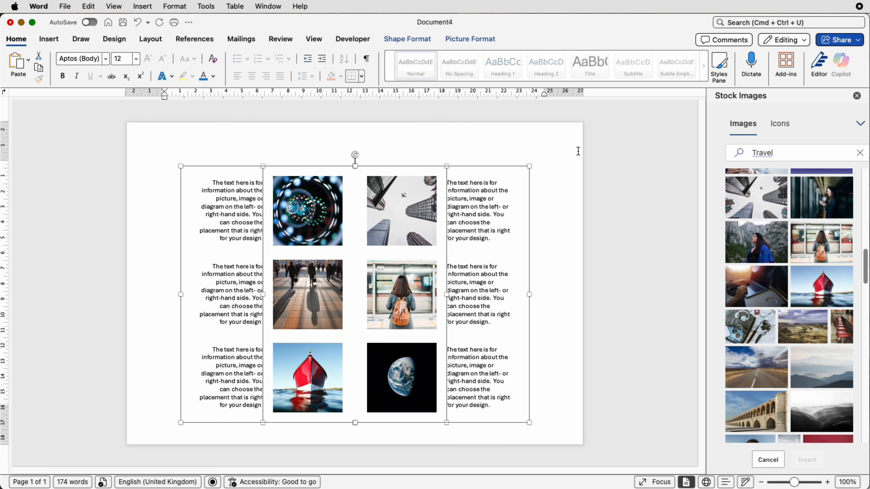
pyautogui.click(492, 40)
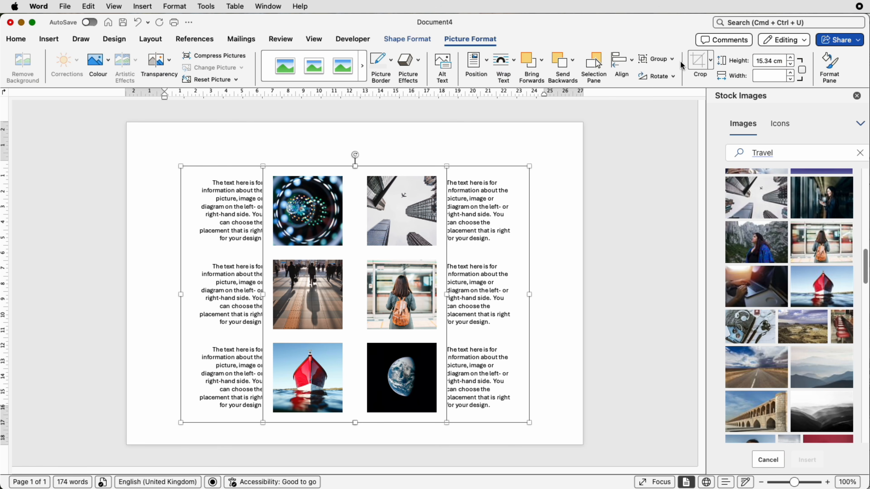
pyautogui.click(658, 64)
pyautogui.click(662, 75)
pyautogui.click(621, 63)
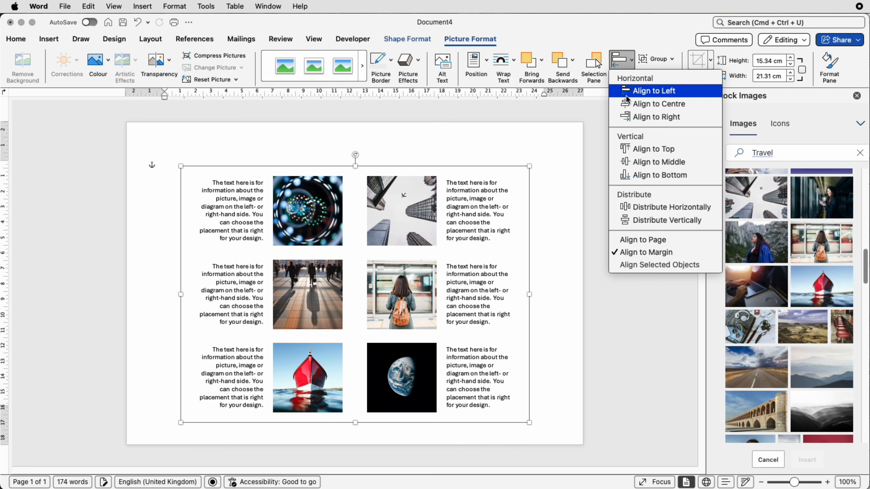
pyautogui.click(624, 105)
# - Undo an accidental move of the combined block and deselect it
pyautogui.click(556, 194)
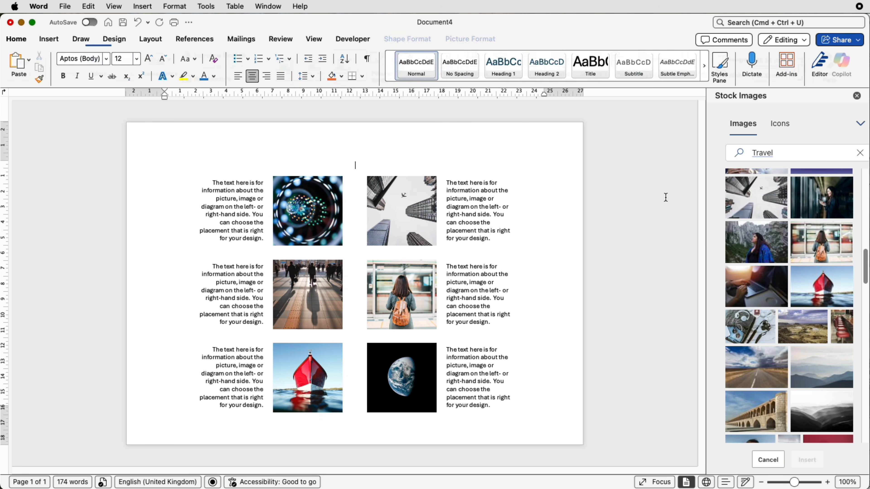
pyautogui.moveTo(429, 210); pyautogui.dragTo(451, 203)
pyautogui.press('super+z')
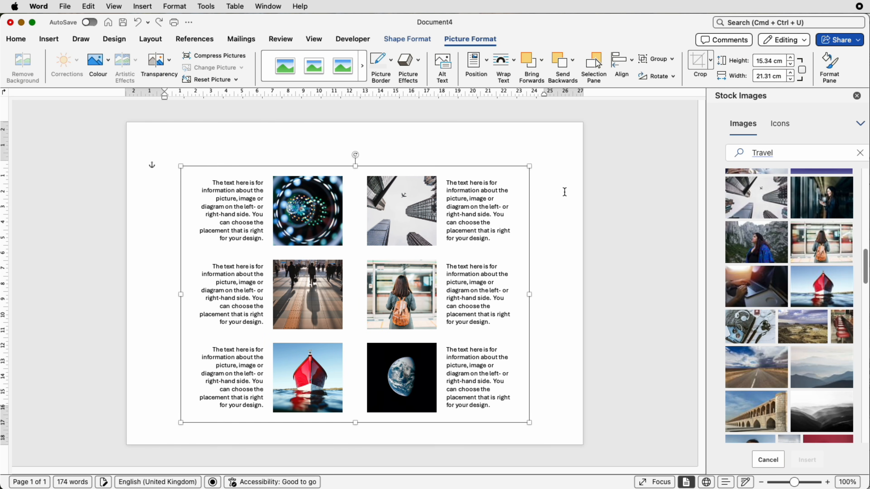
pyautogui.click(567, 191)
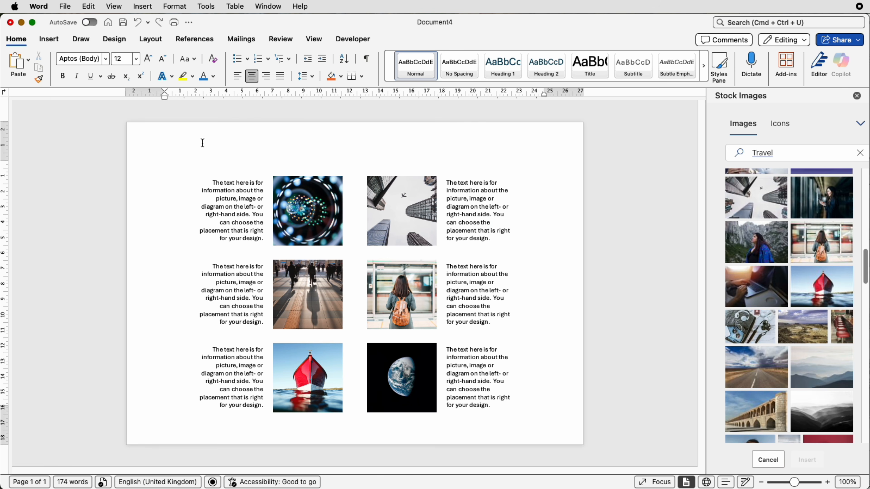
# - Draw a wide text box above the photos and type 'Information sheet'
pyautogui.click(51, 40)
pyautogui.click(623, 69)
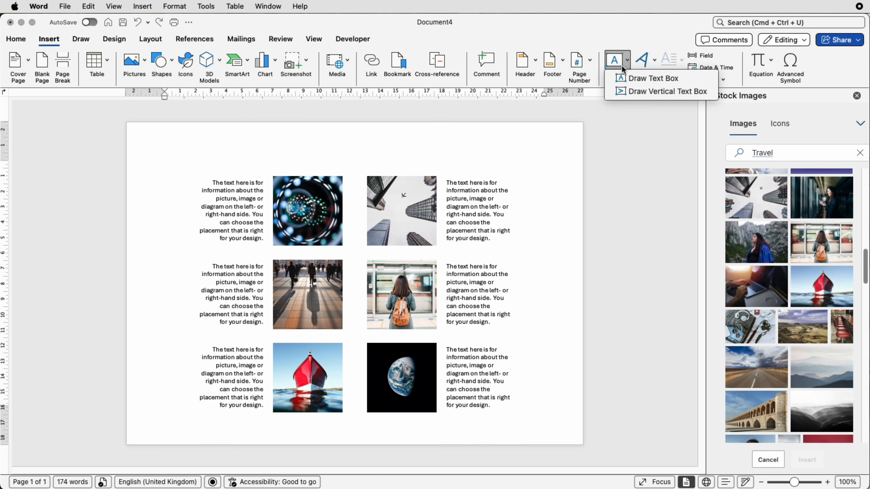
pyautogui.click(652, 78)
pyautogui.moveTo(213, 130); pyautogui.dragTo(533, 170)
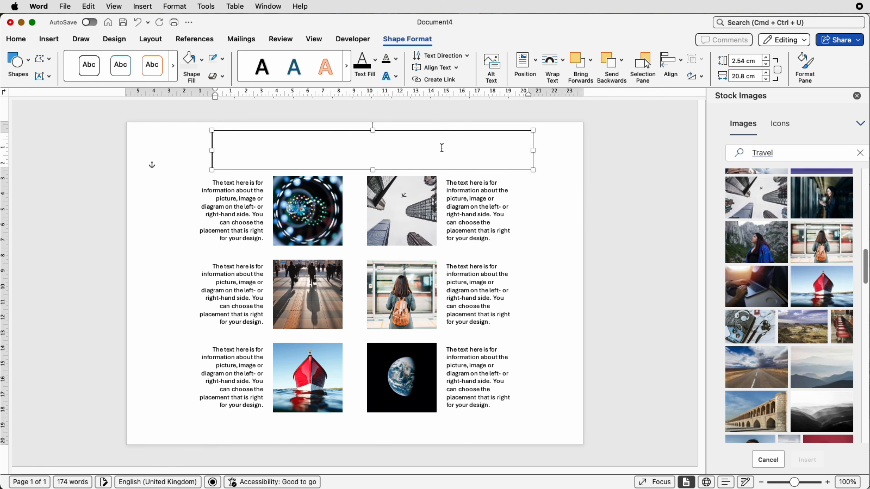
pyautogui.write('Information sheet')
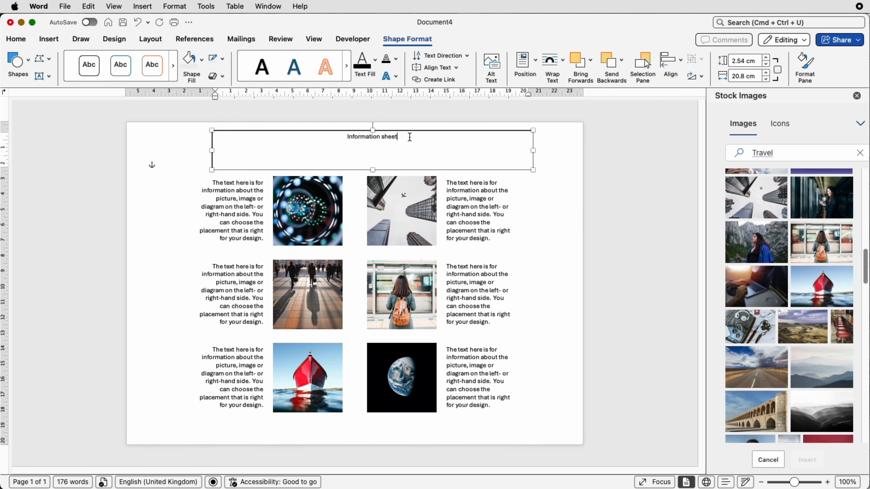
# - Make the title uppercase and enlarge its font size four steps
pyautogui.press('super+a')
pyautogui.click(15, 39)
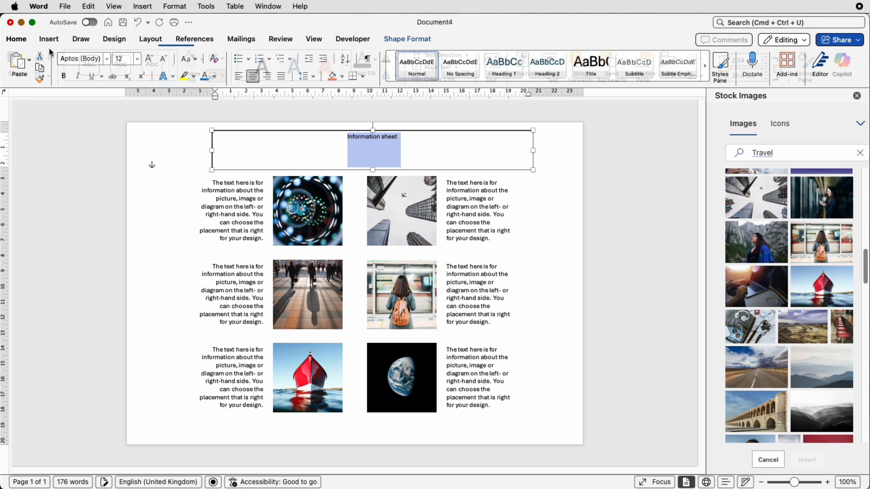
pyautogui.click(189, 59)
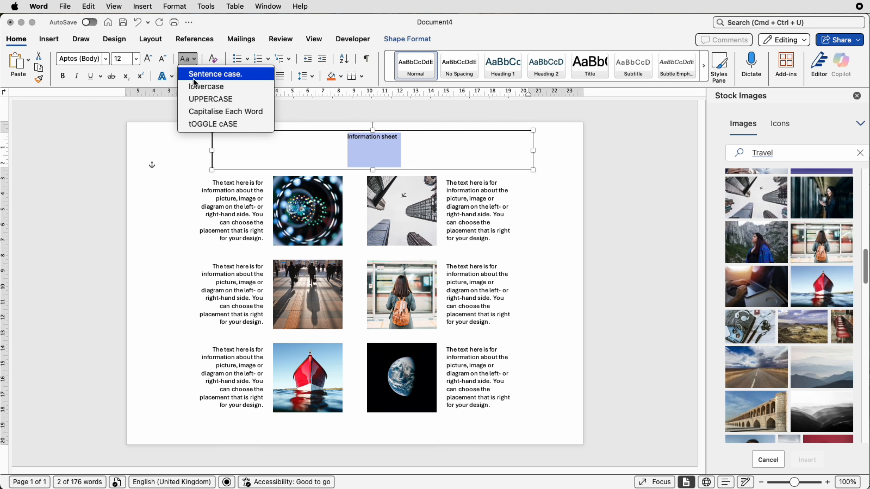
pyautogui.click(194, 96)
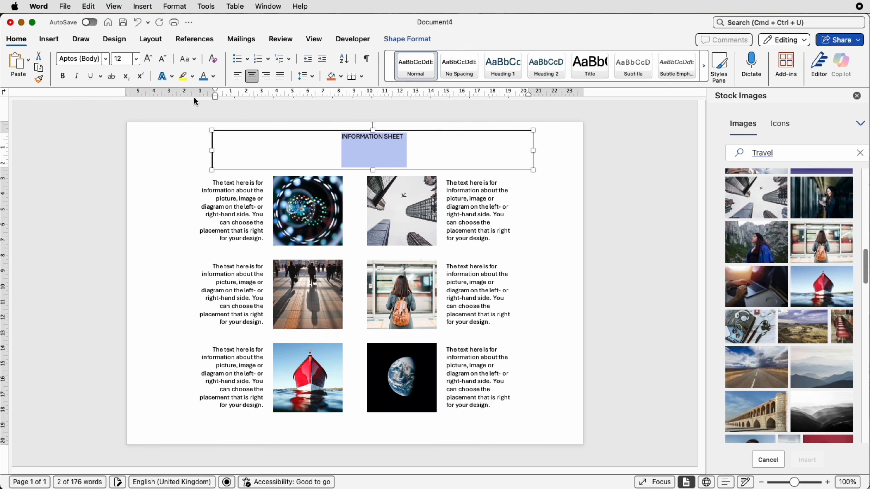
pyautogui.click(147, 59)
pyautogui.click(148, 59)
pyautogui.click(148, 59)
pyautogui.click(147, 58)
pyautogui.click(148, 59)
pyautogui.click(148, 59)
pyautogui.click(148, 59)
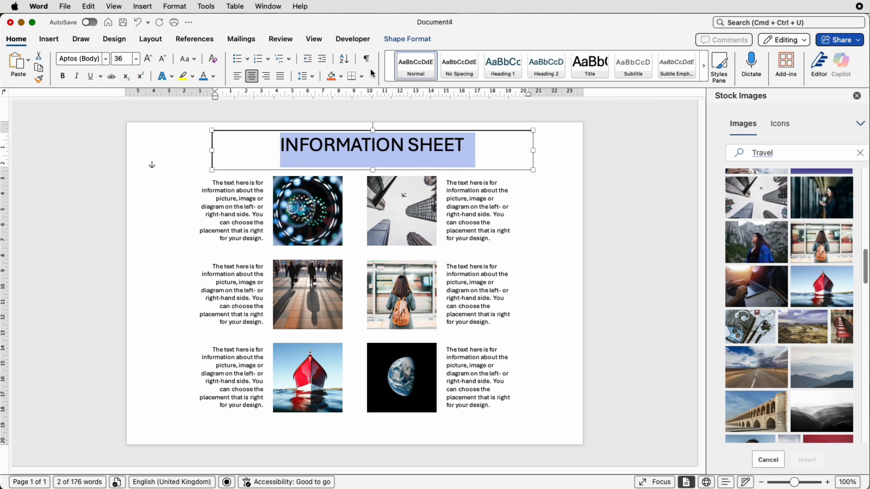
# - Give the title box no outline and no fill
pyautogui.click(407, 39)
pyautogui.click(222, 58)
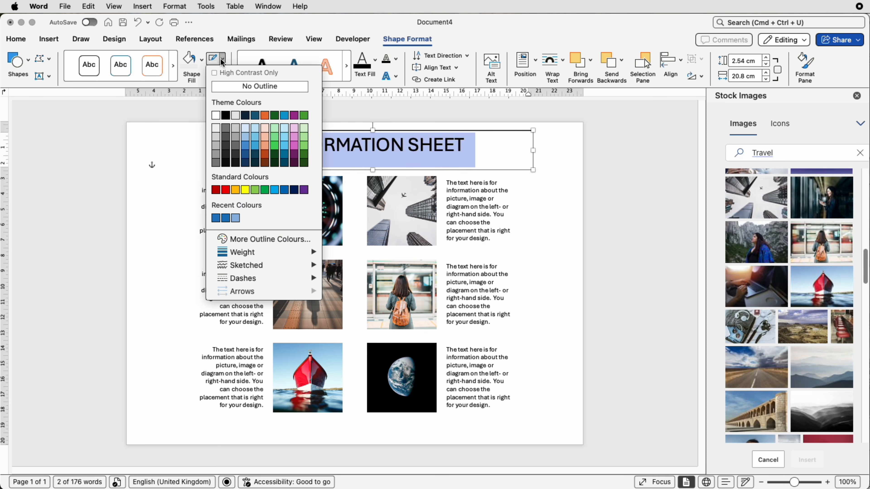
pyautogui.click(219, 85)
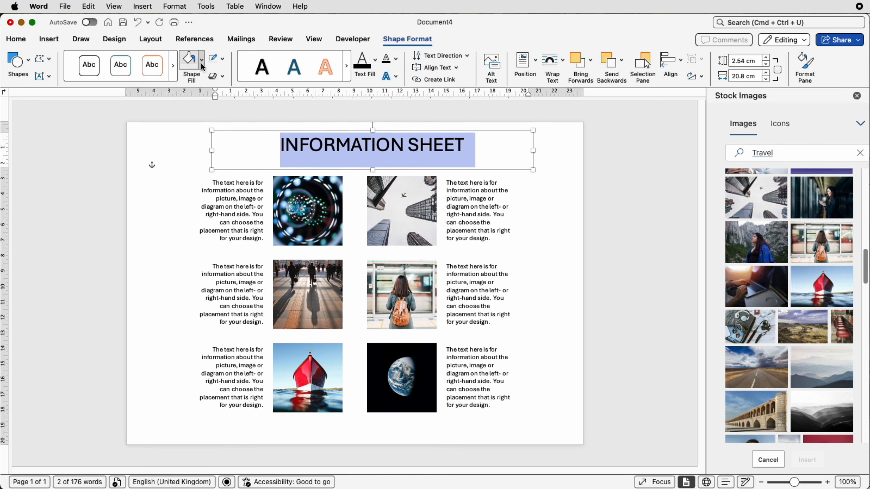
pyautogui.click(201, 62)
pyautogui.click(199, 89)
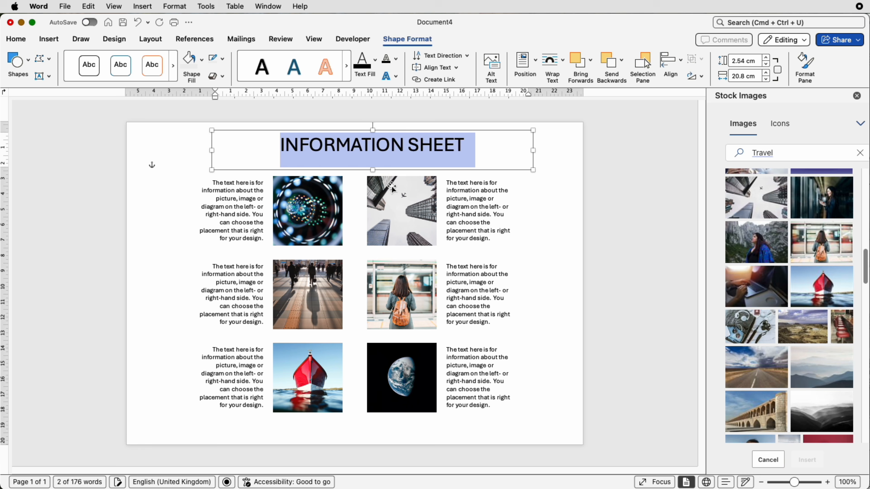
# - Centre the title box horizontally on the page and make it shorter
pyautogui.click(680, 61)
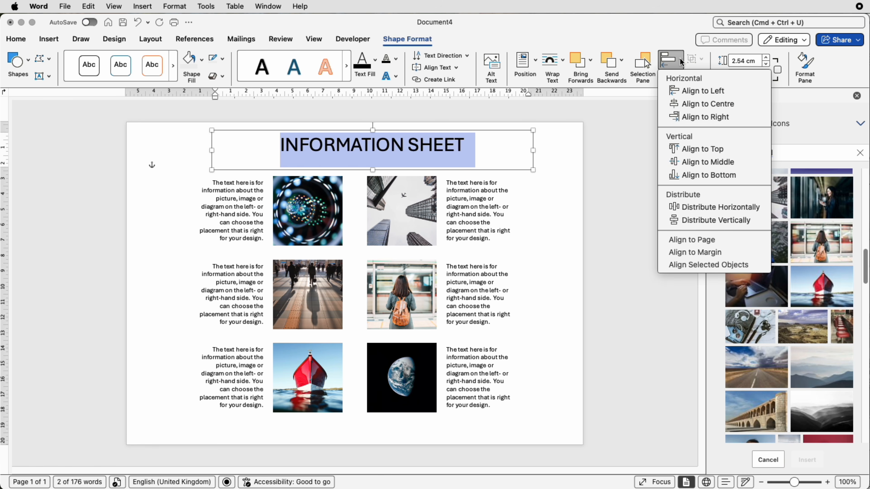
pyautogui.click(691, 104)
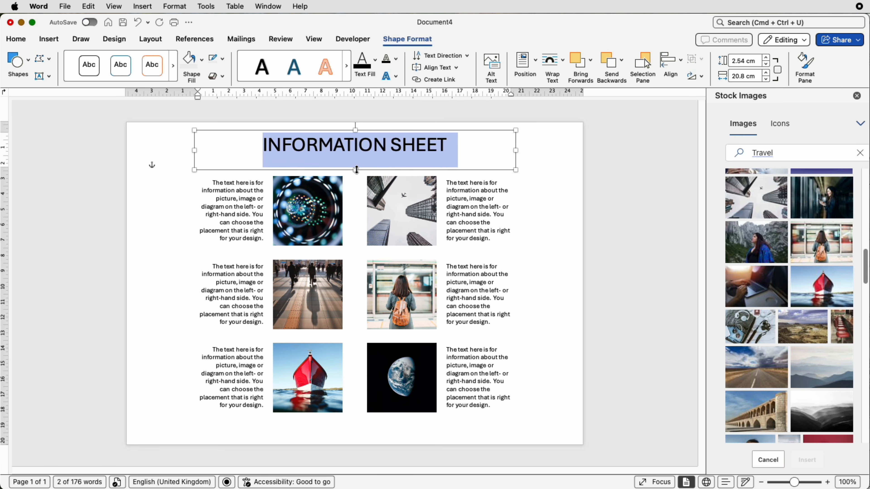
pyautogui.moveTo(357, 169); pyautogui.dragTo(356, 158)
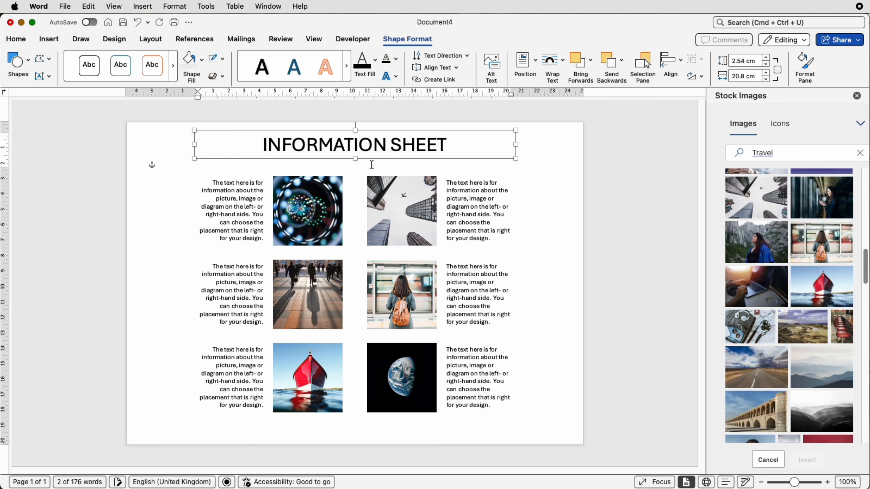
pyautogui.click(557, 178)
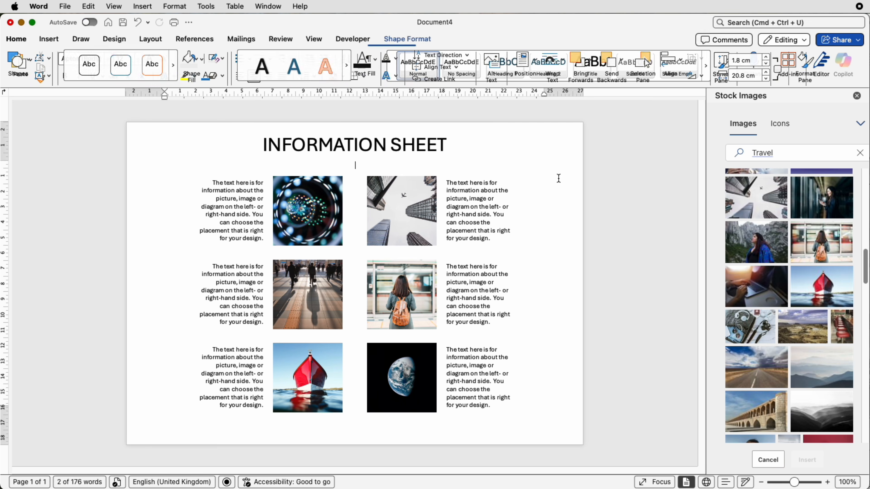
# - Shift the title box and the photo grid group slightly lower on the page
pyautogui.click(427, 148)
pyautogui.moveTo(427, 148); pyautogui.dragTo(427, 152)
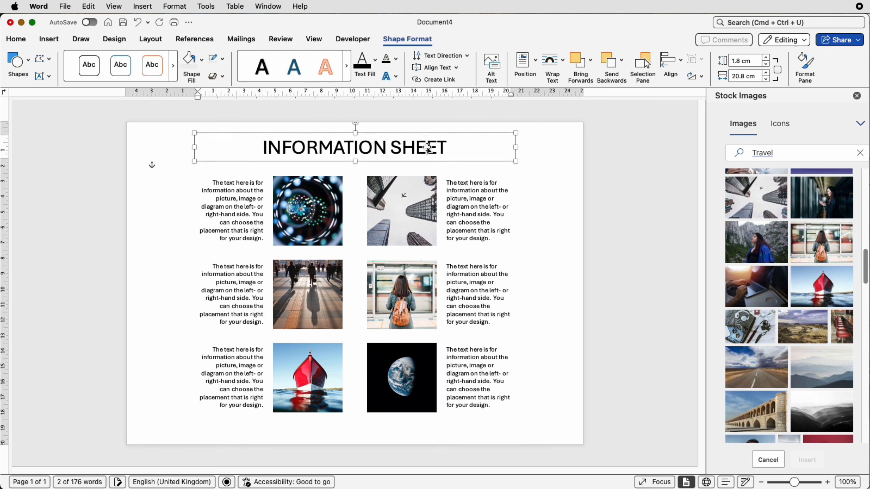
pyautogui.click(480, 214)
pyautogui.moveTo(480, 214); pyautogui.dragTo(481, 219)
pyautogui.click(428, 154)
pyautogui.moveTo(429, 153); pyautogui.dragTo(439, 153)
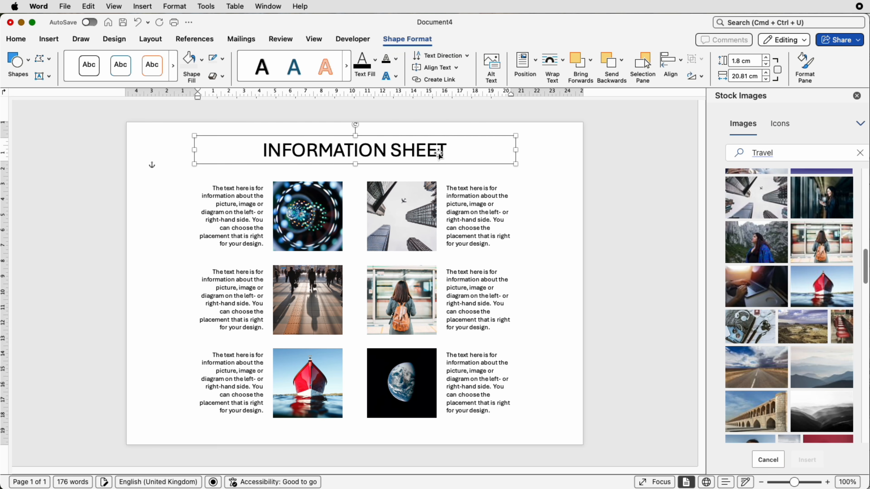
pyautogui.click(563, 163)
pyautogui.click(53, 41)
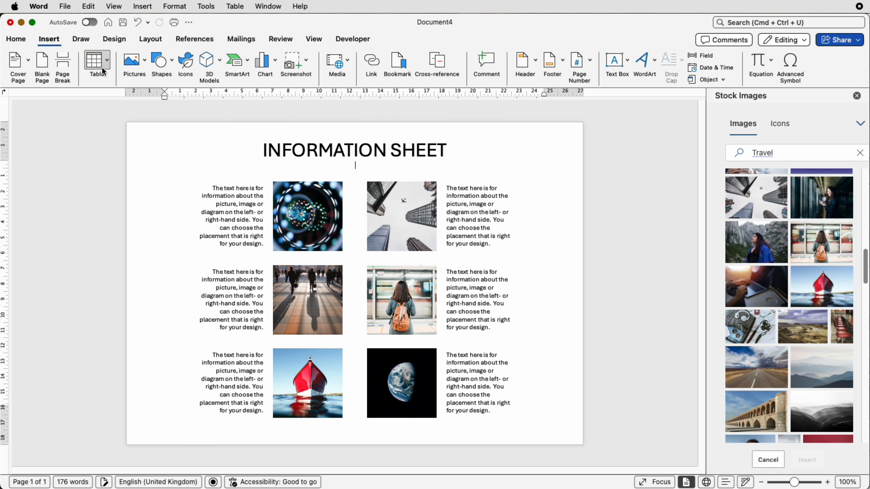
# - Draw a dark horizontal line across the page under the title and centre it
pyautogui.click(159, 66)
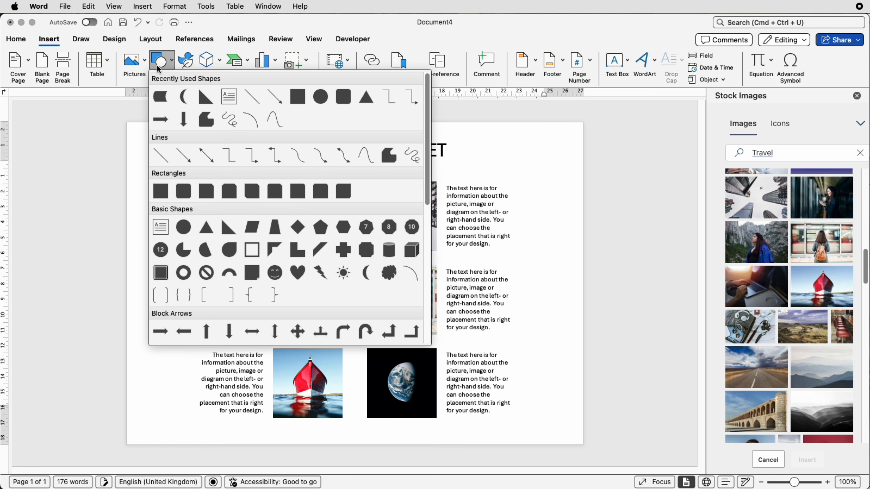
pyautogui.click(161, 156)
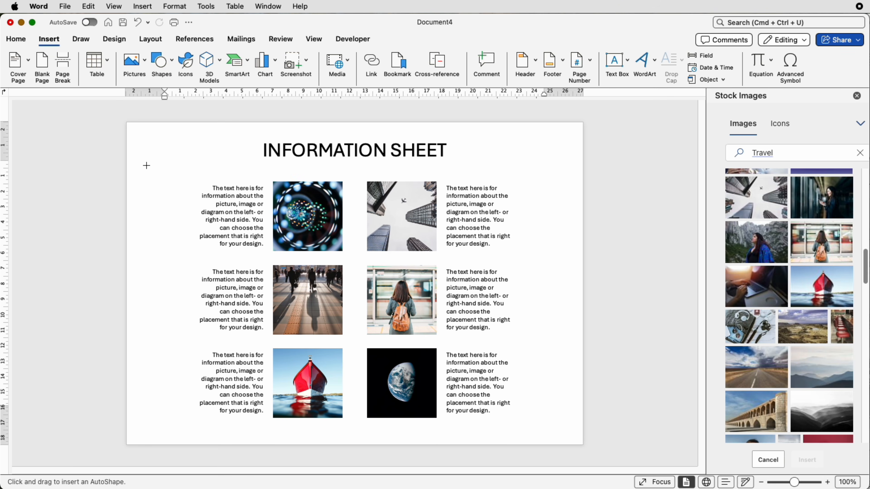
pyautogui.moveTo(147, 166); pyautogui.dragTo(550, 171)
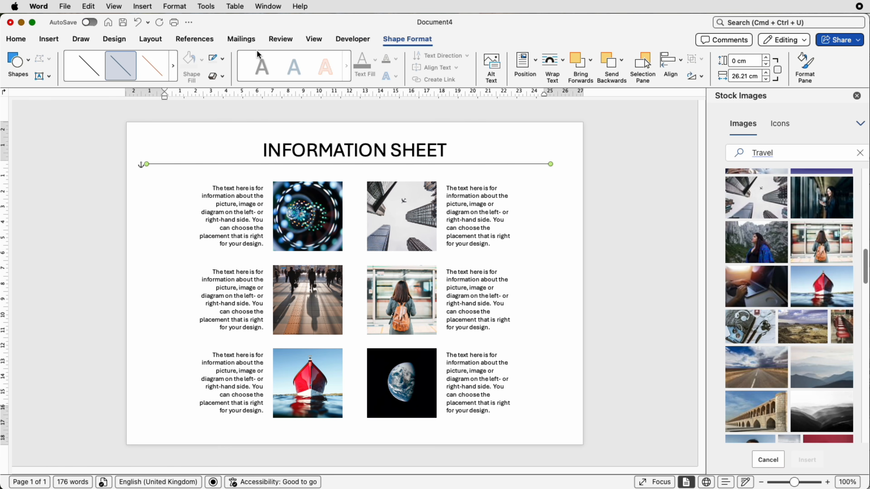
pyautogui.click(223, 60)
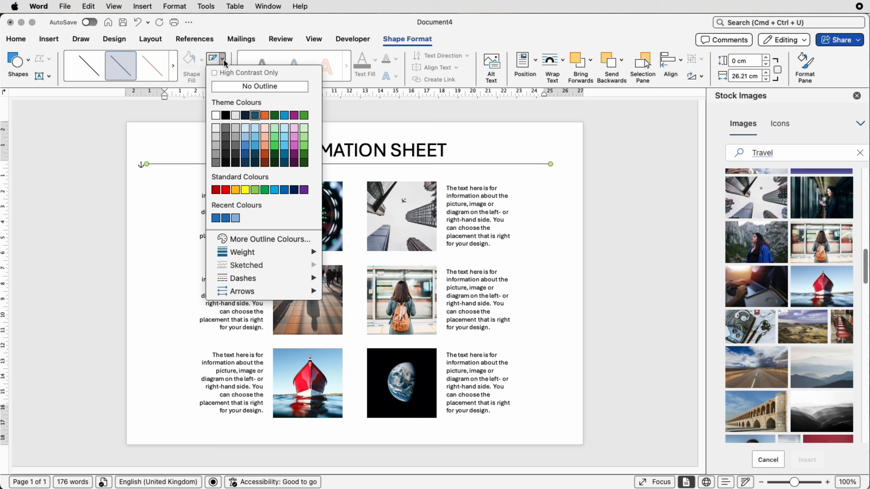
pyautogui.click(227, 116)
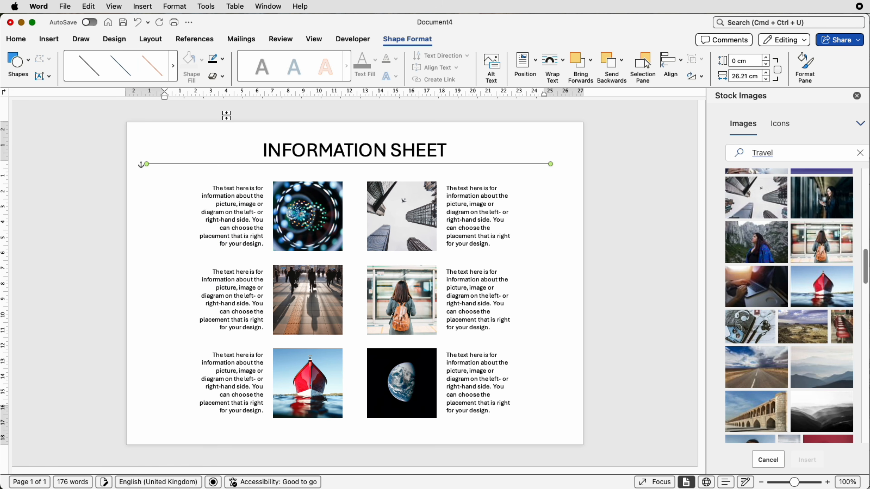
pyautogui.click(673, 66)
pyautogui.click(679, 105)
pyautogui.click(564, 233)
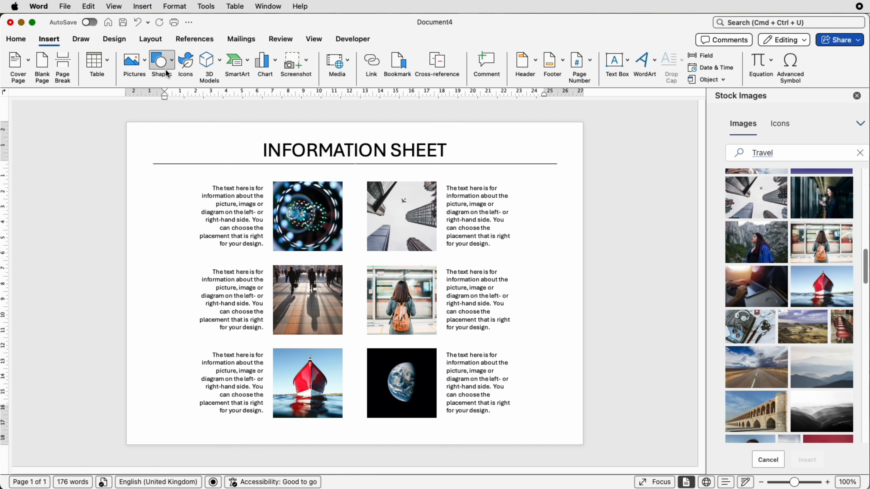
# - Draw a small right triangle to the left of the photo grid
pyautogui.click(162, 62)
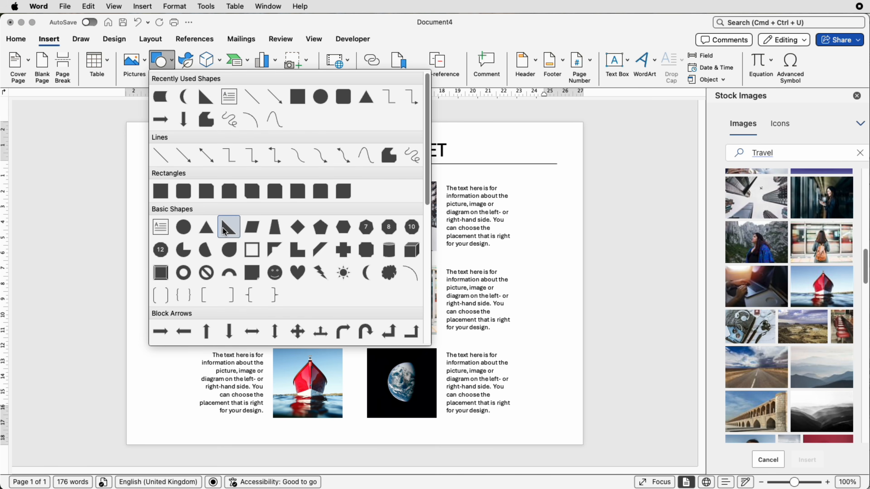
pyautogui.click(222, 228)
pyautogui.moveTo(153, 226)
pyautogui.mouseDown()
pyautogui.moveTo(177, 265)
pyautogui.moveTo(195, 272)
pyautogui.mouseUp()
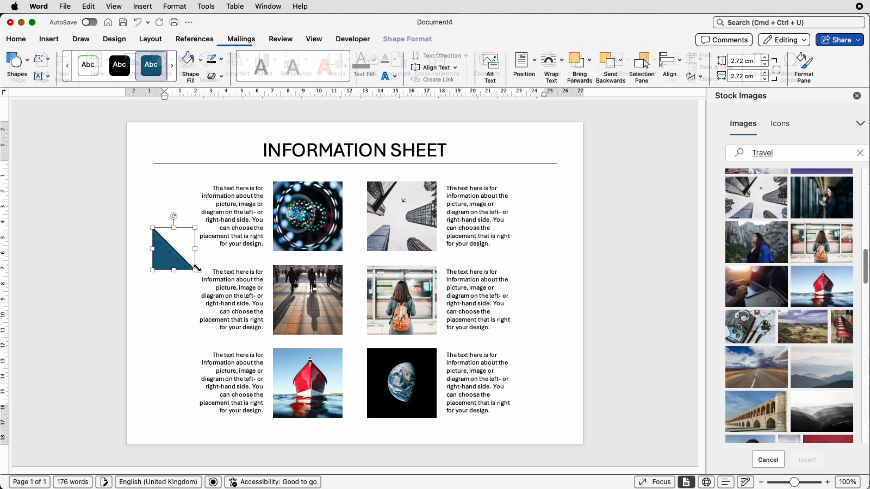
# - Rotate the triangle to 225°
pyautogui.click(697, 77)
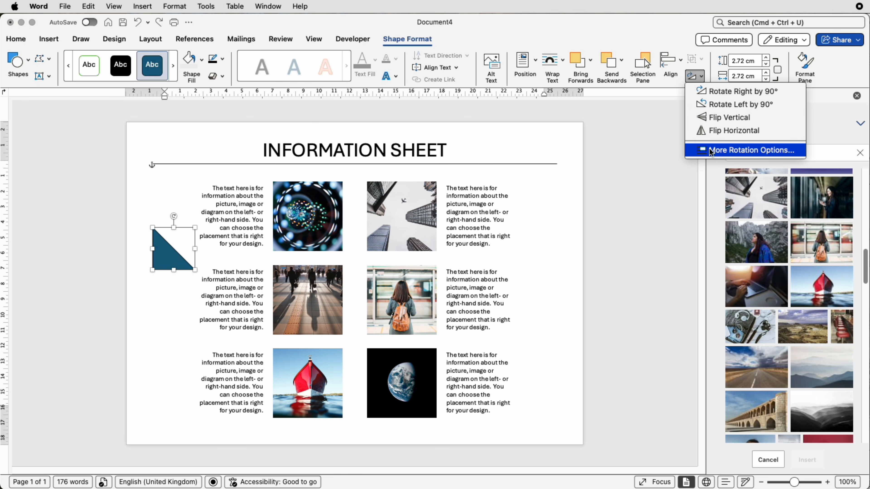
pyautogui.click(736, 150)
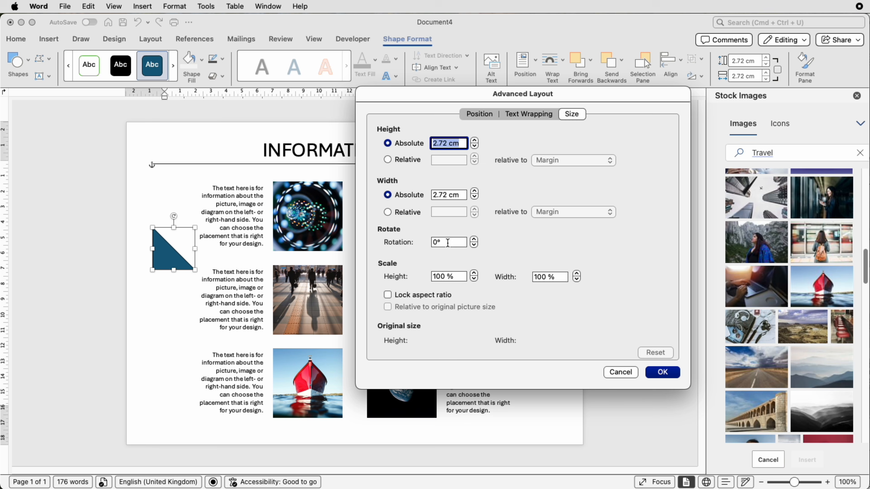
pyautogui.moveTo(447, 243); pyautogui.dragTo(423, 242)
pyautogui.write('22')
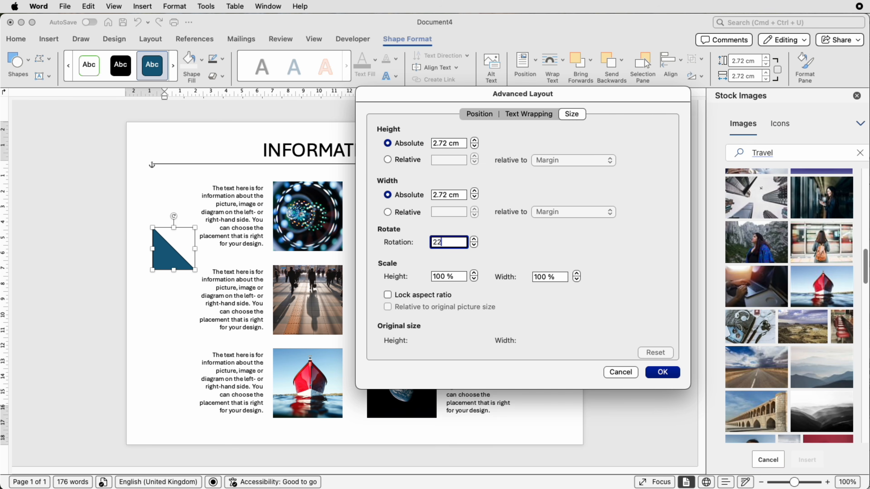
pyautogui.write('5')
pyautogui.press('Return')
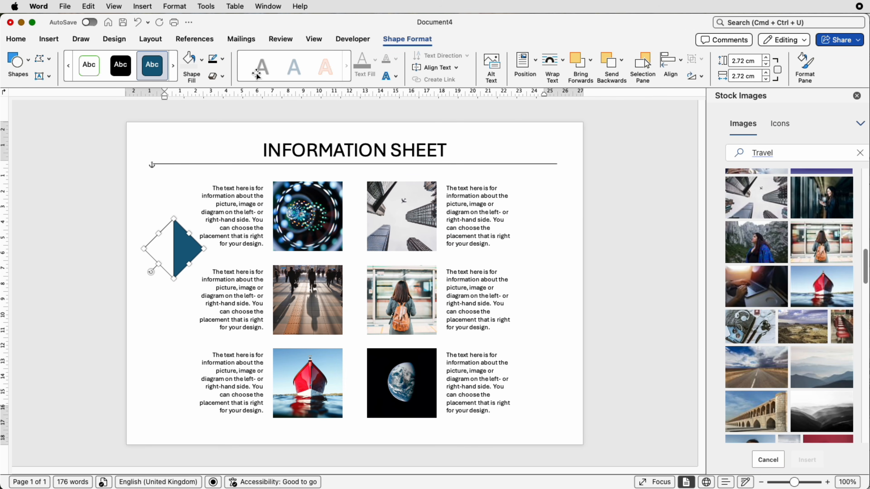
# - Remove the triangle's outline and bring up its Format Shape pane
pyautogui.click(223, 60)
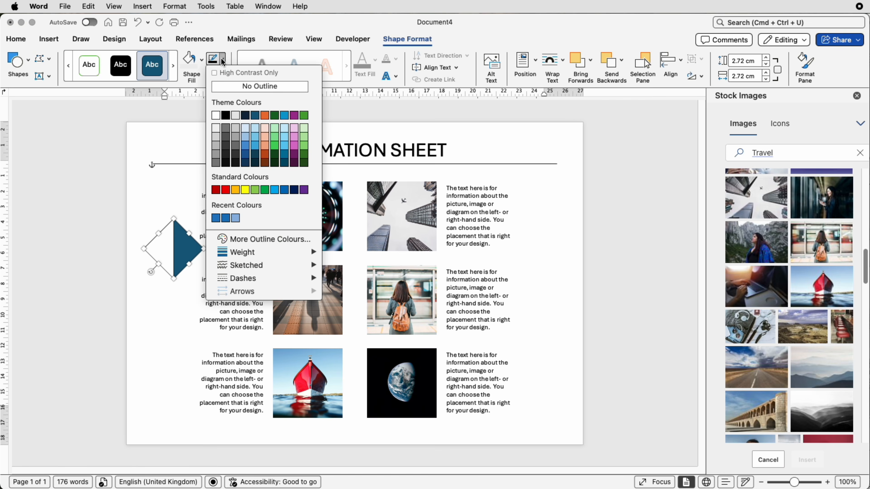
pyautogui.click(224, 85)
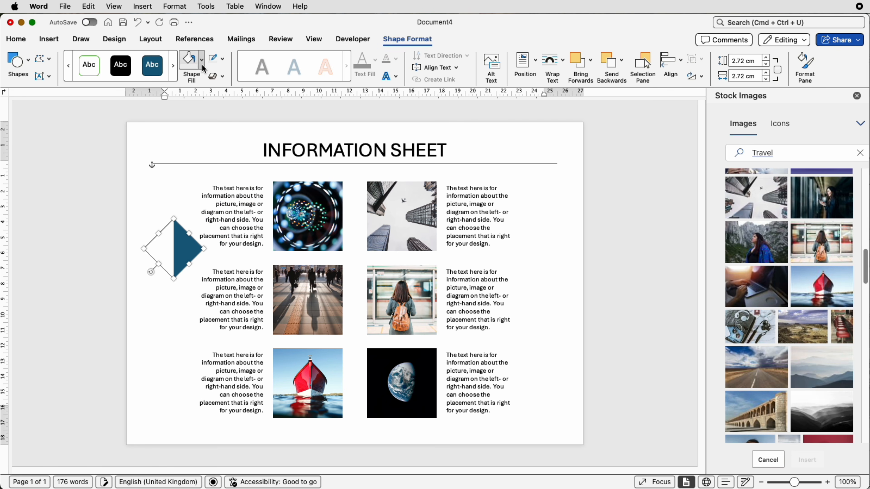
pyautogui.click(811, 67)
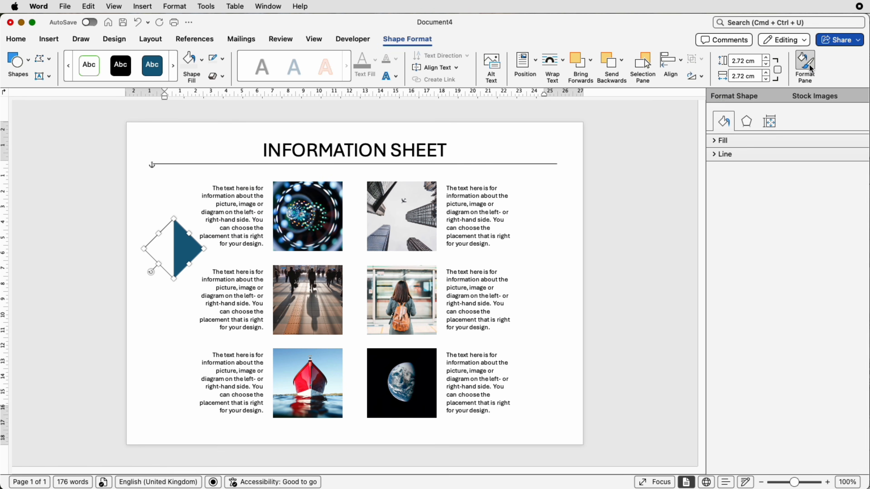
# - Give the triangle a light grey-to-white linear gradient fill instead of solid blue
pyautogui.click(716, 142)
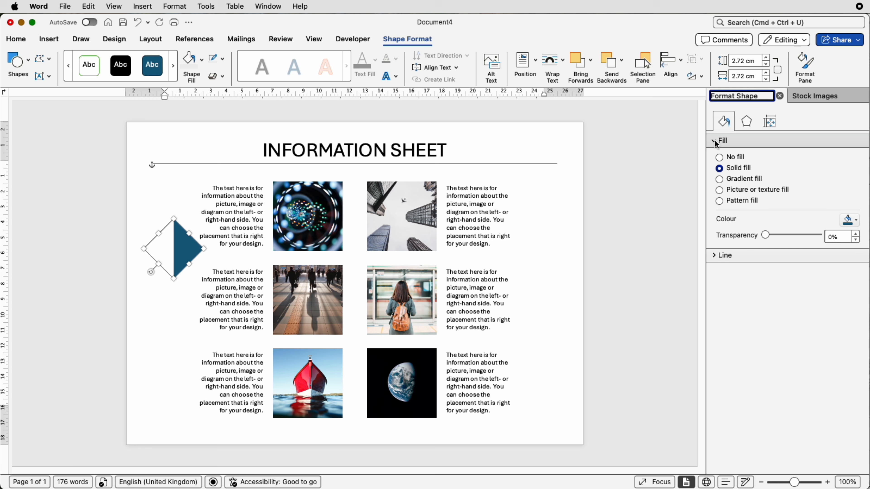
pyautogui.click(719, 179)
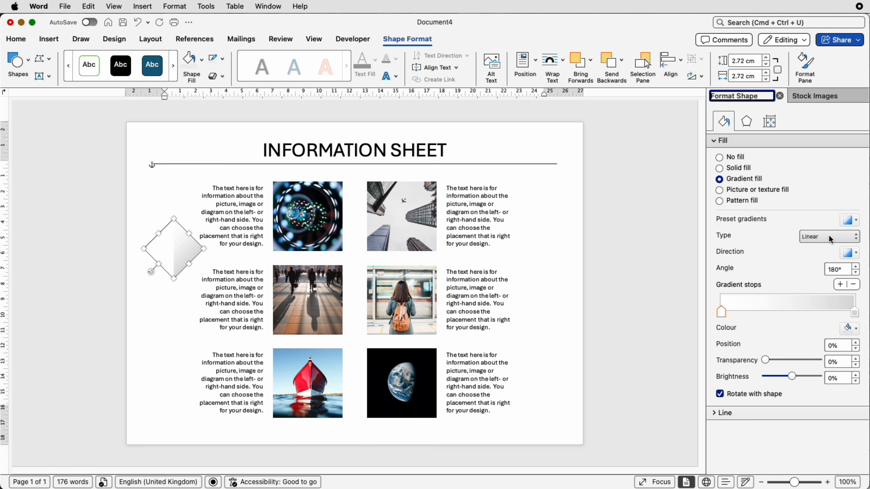
pyautogui.click(855, 312)
pyautogui.click(849, 328)
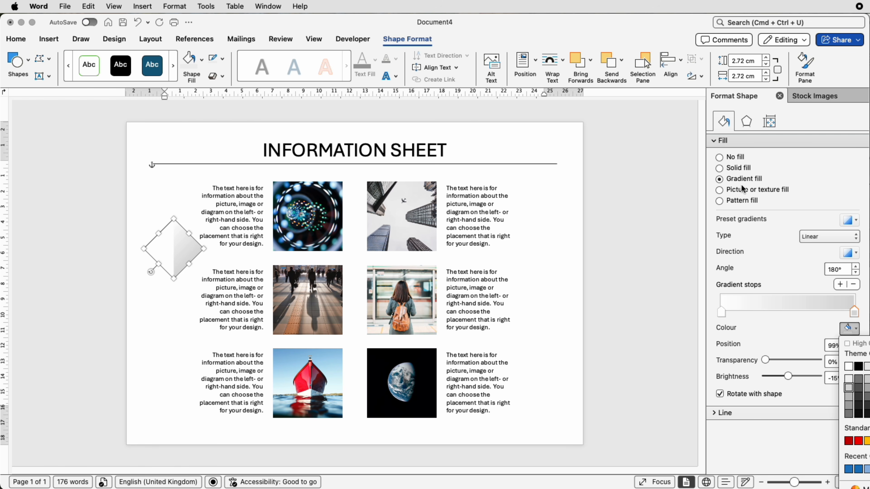
pyautogui.click(747, 121)
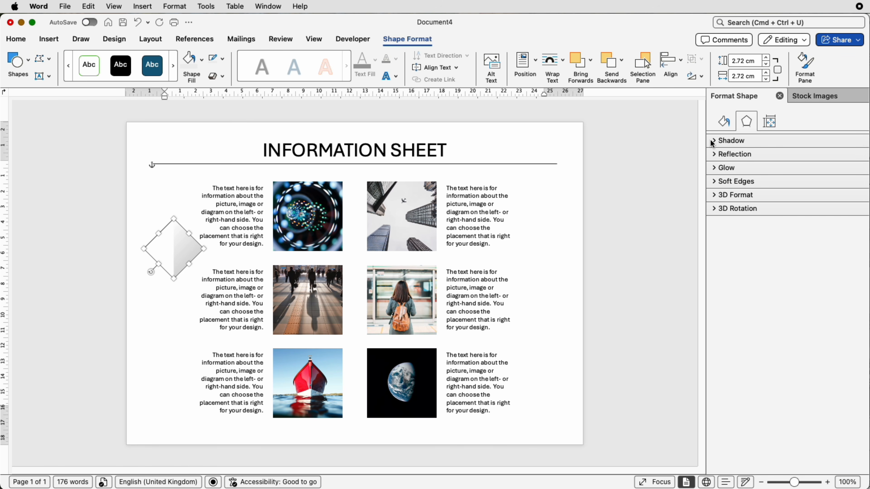